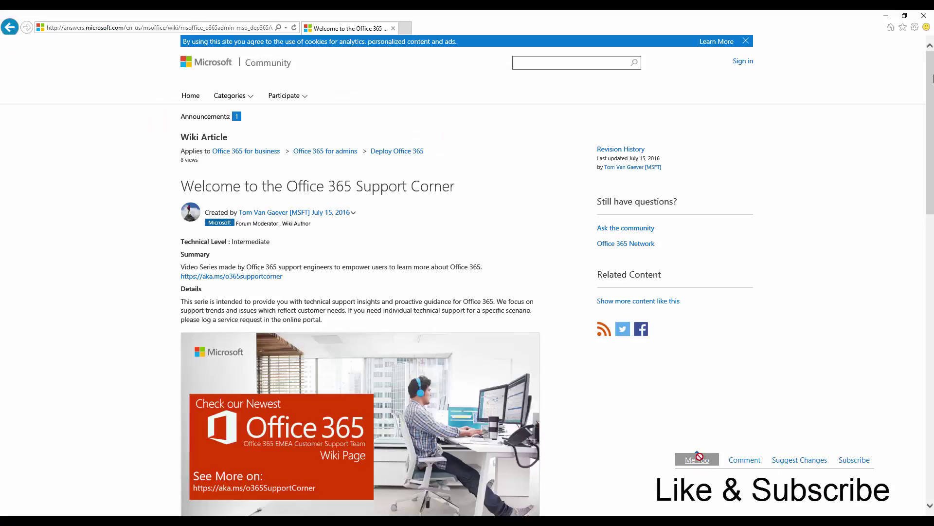
- Scroll down through the Office 365 Support Corner wiki article in Internet Explorer
scroll(932, 189, "down", 5)
scroll(699, 457, "down", 7)
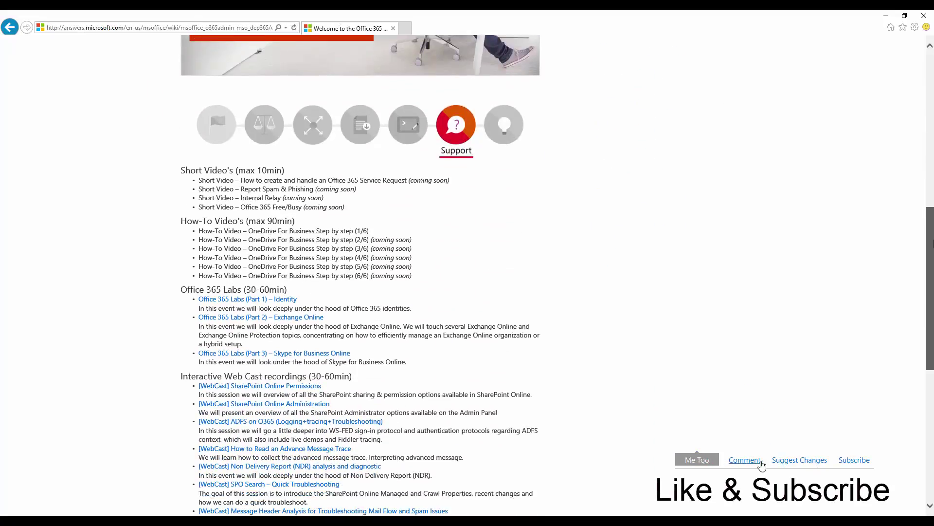
scroll(153, 444, "down", 2)
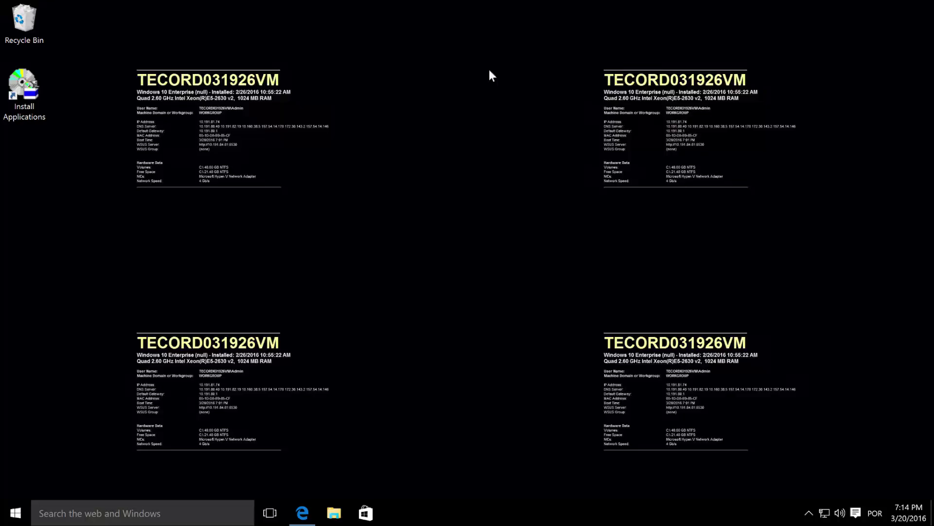
left_click(810, 515)
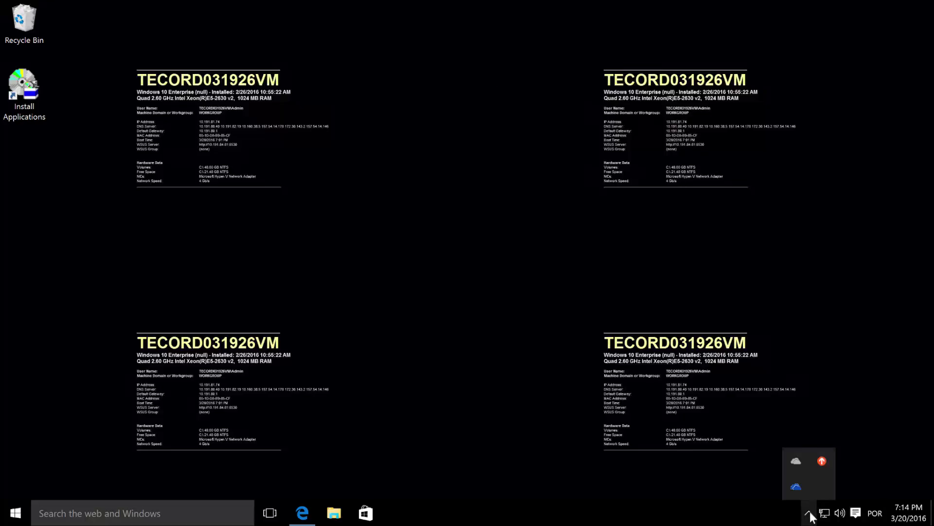
right_click(801, 487)
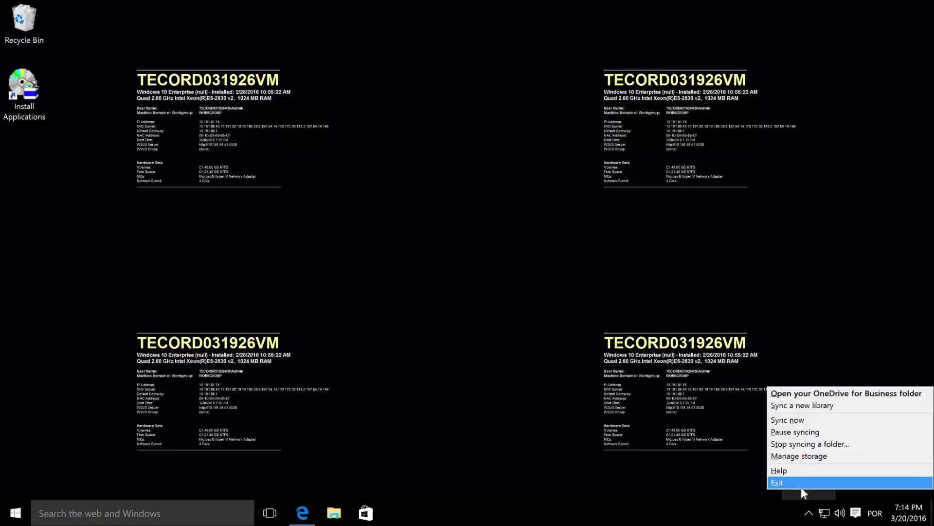
left_click(789, 443)
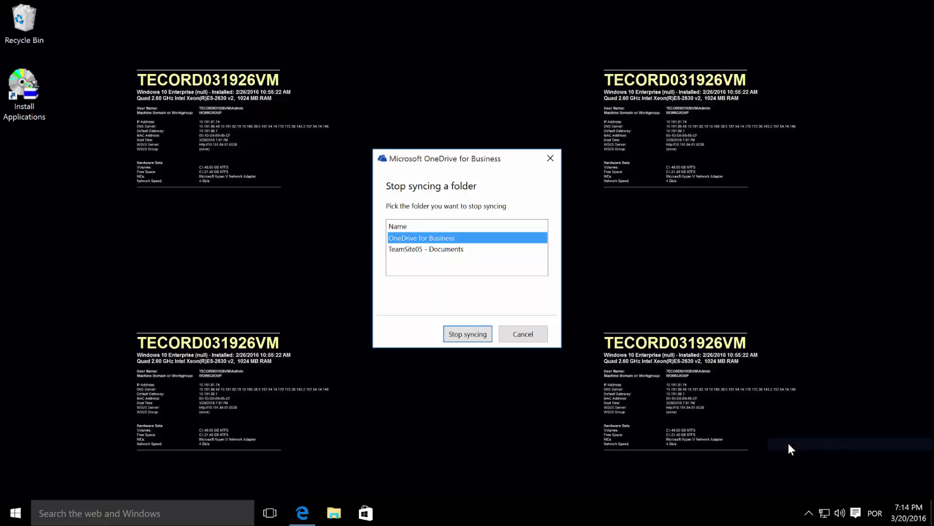
left_click(440, 251)
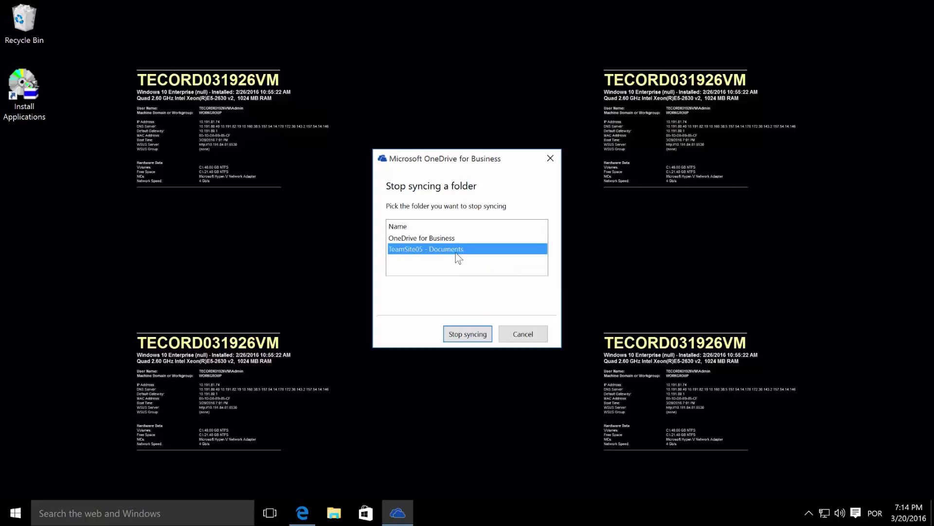
left_click(523, 334)
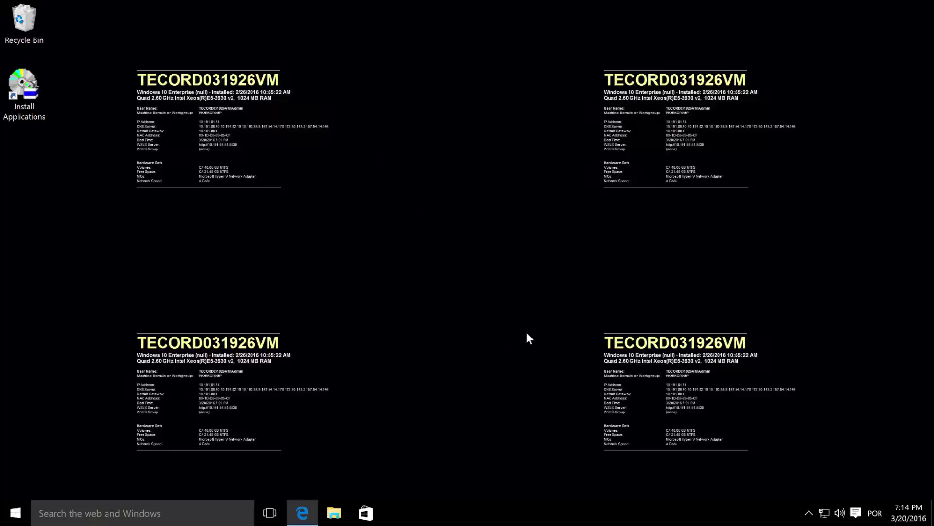
- Restore the Office 365 portal, open Mail, and open the shared TeamSite04 Documents link in a new tab
left_click(302, 511)
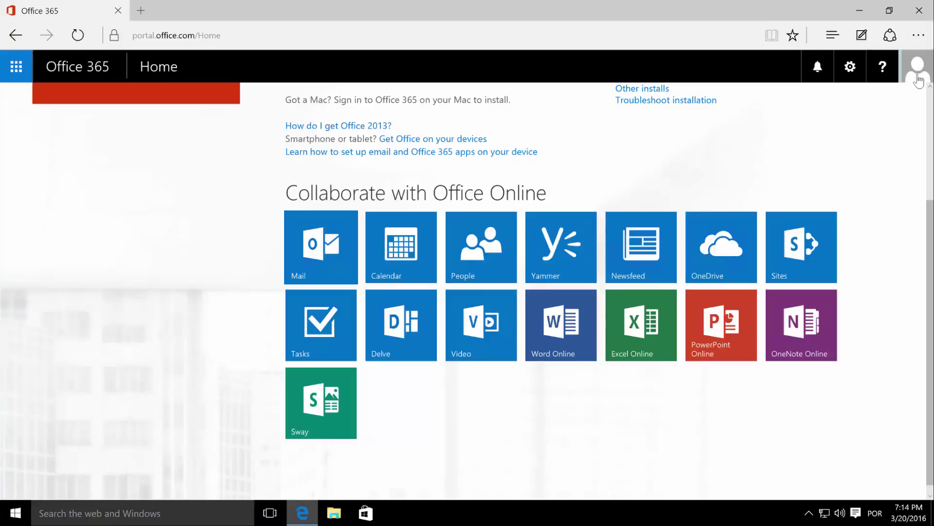
left_click(328, 250)
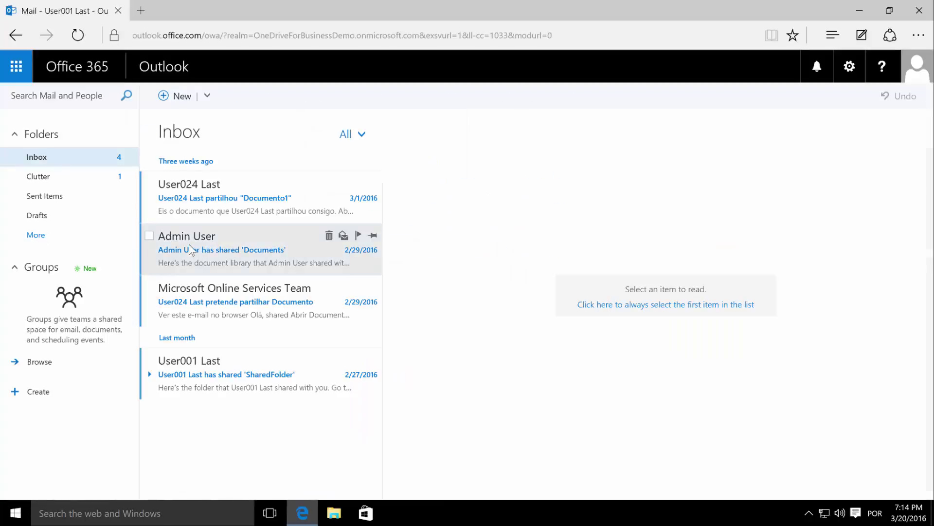
left_click(189, 250)
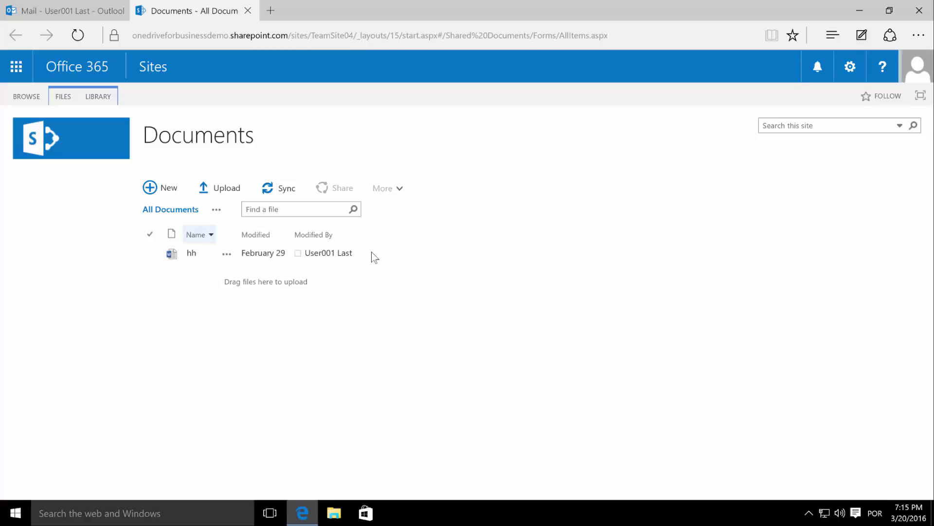
- Check the signed-in account and library address, then start a Sync of TeamSite04 Documents
left_click(924, 69)
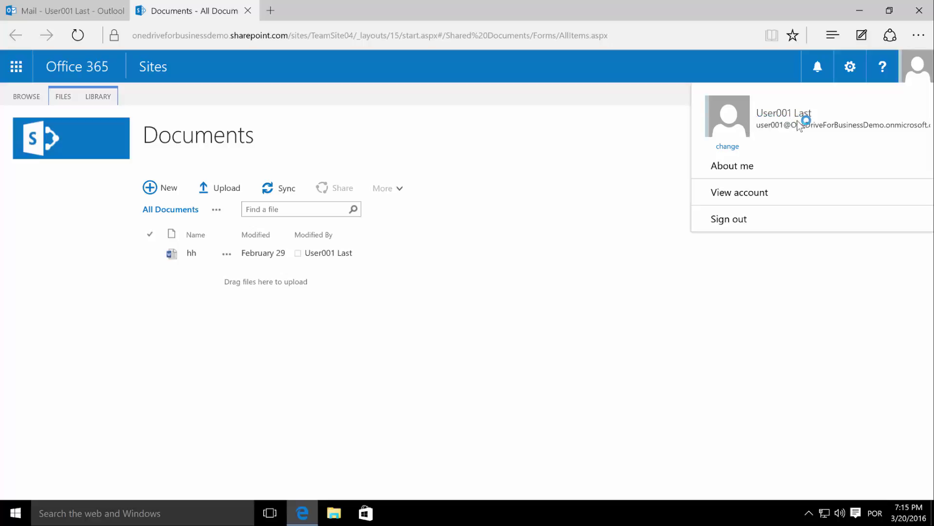
left_click(328, 39)
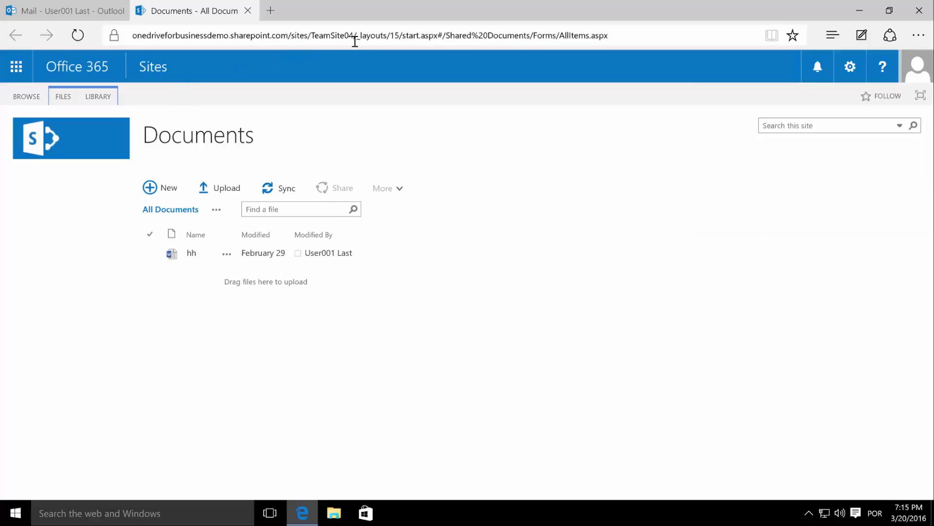
left_click(202, 255)
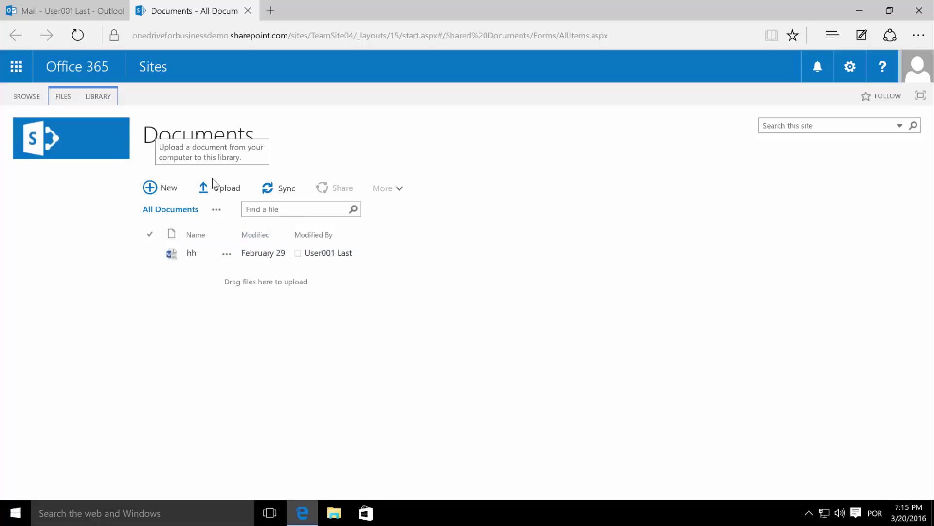
left_click(287, 192)
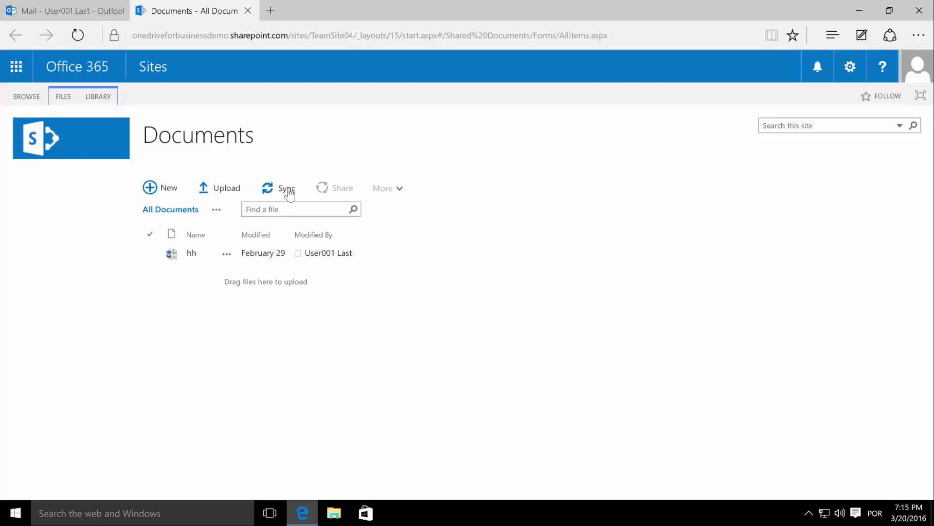
- Approve the hand-off to OneDrive, dismiss the can't-connect error, and cancel the library sync
left_click(419, 301)
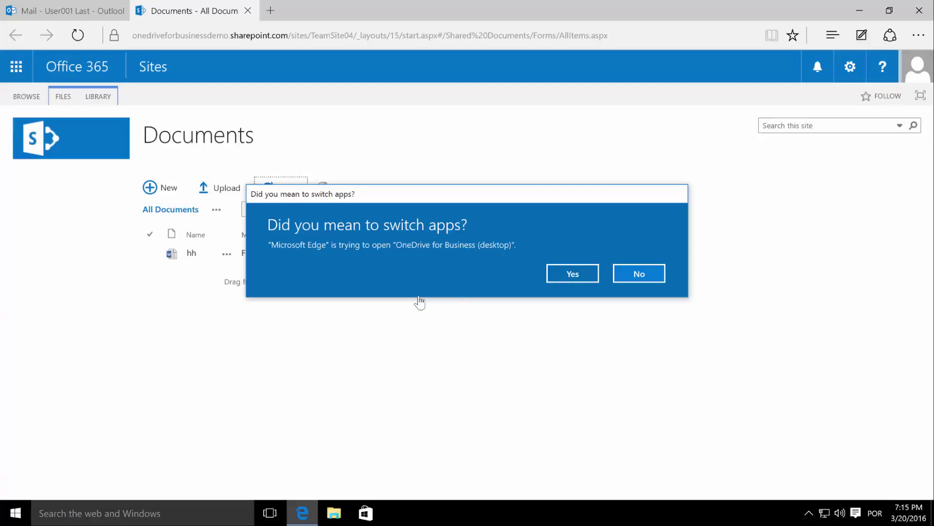
left_click(563, 276)
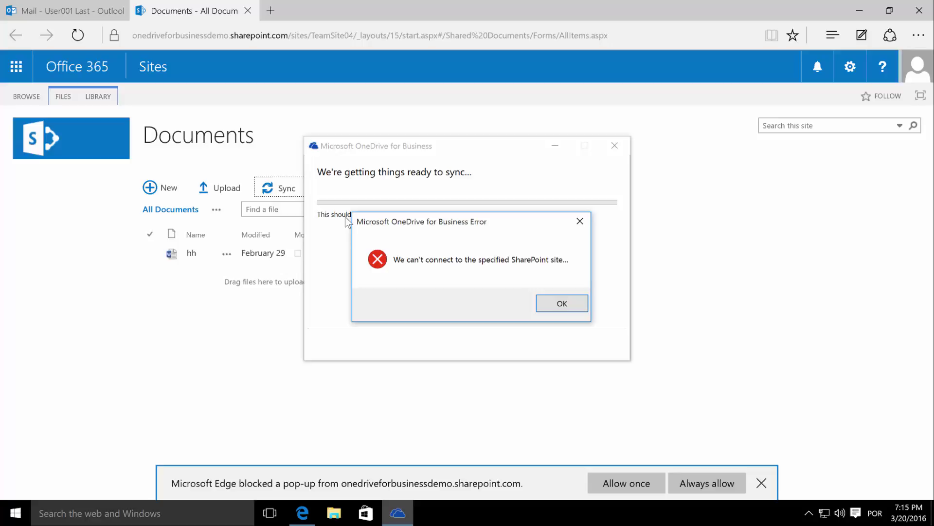
left_click(563, 304)
left_click(594, 349)
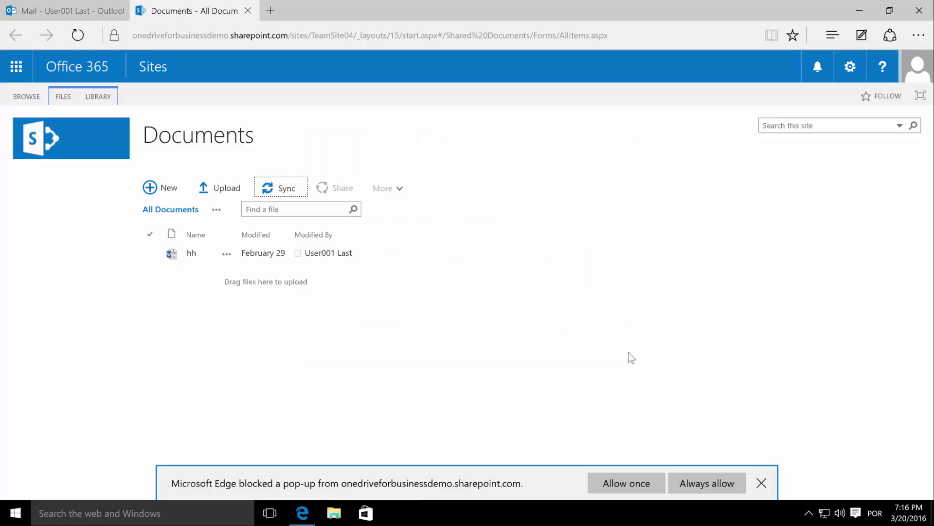
- Dismiss the pop-up bar, show the LIBRARY ribbon commands, and launch Internet Explorer
left_click(762, 483)
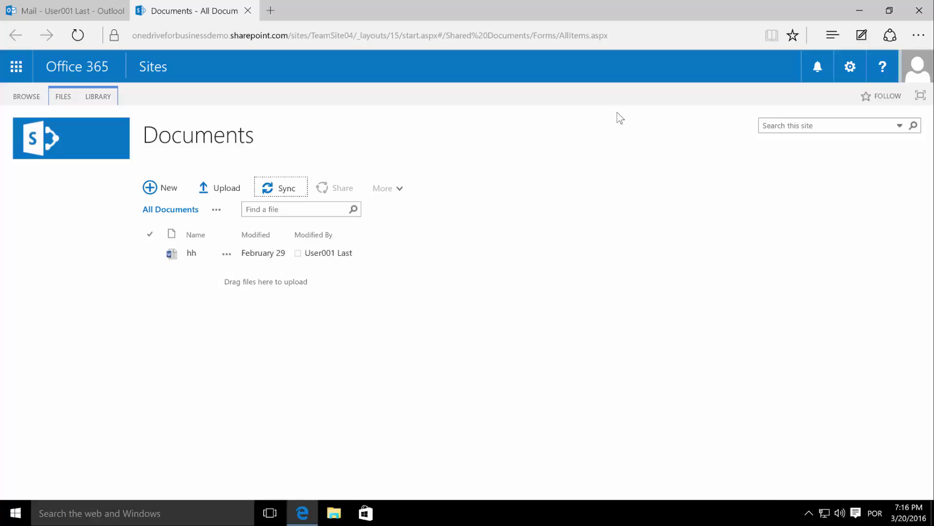
left_click(98, 96)
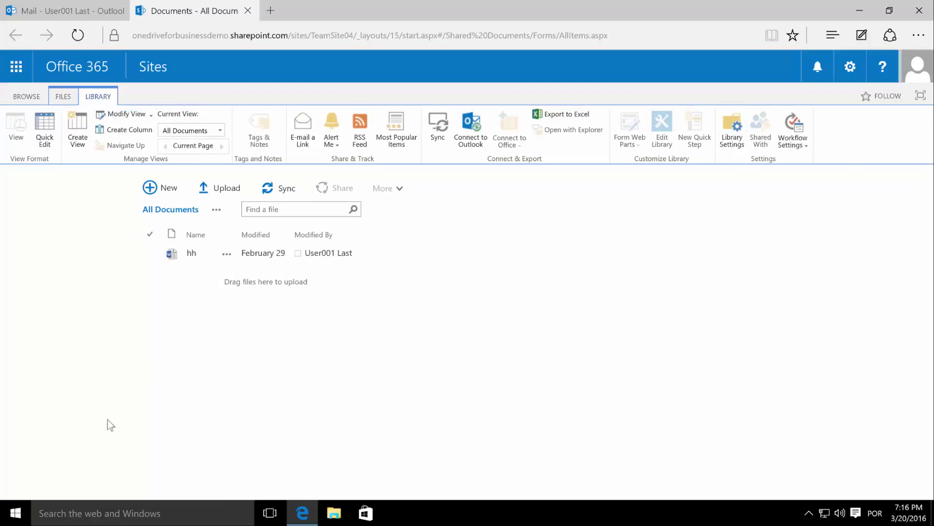
left_click(15, 513)
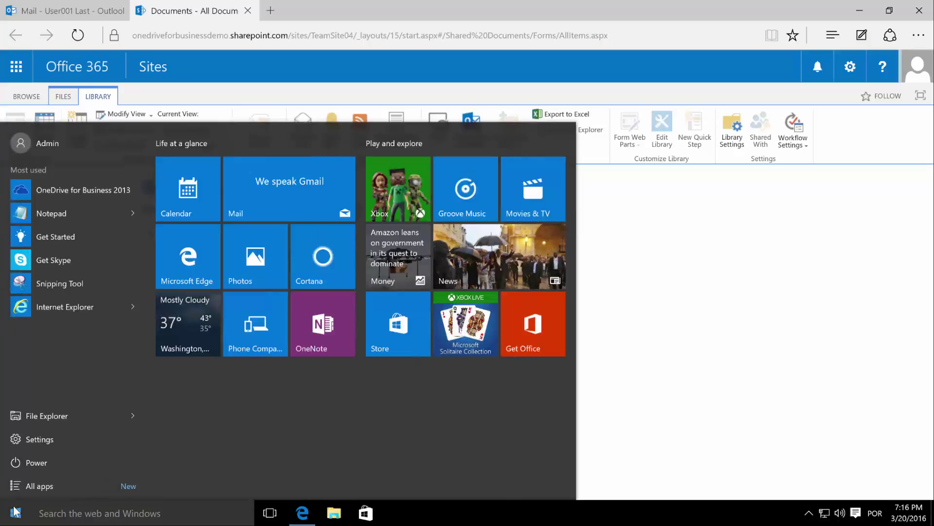
left_click(60, 305)
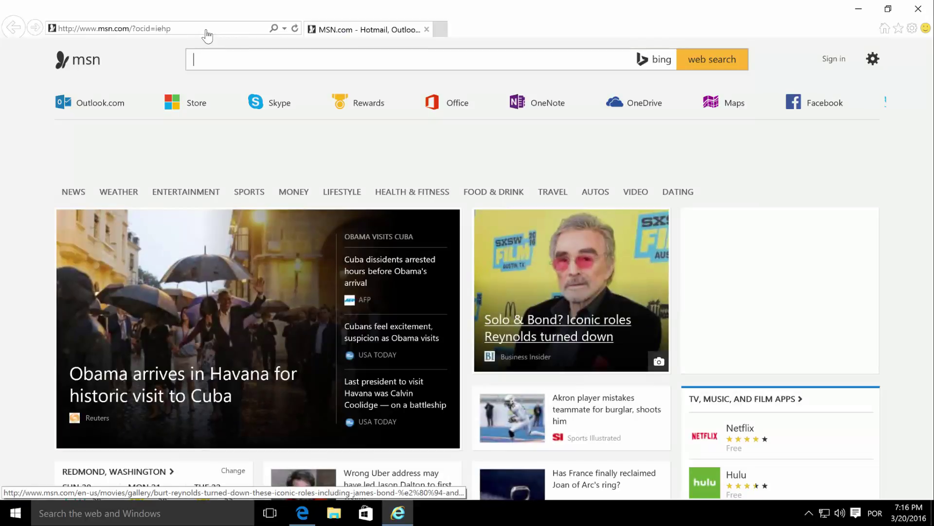
- Go to portal.office and sign in with the admin account's password
left_click(192, 30)
key("BackSpace")
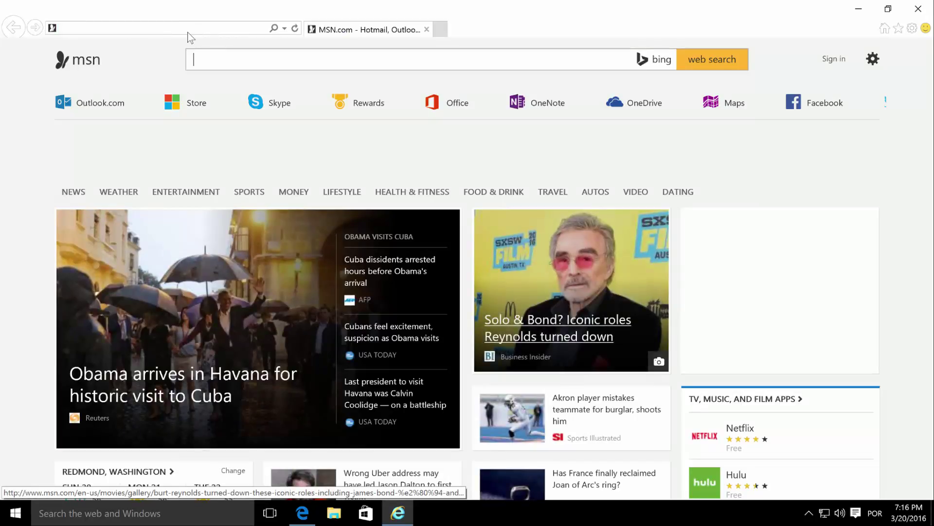
type("portal.office.com/")
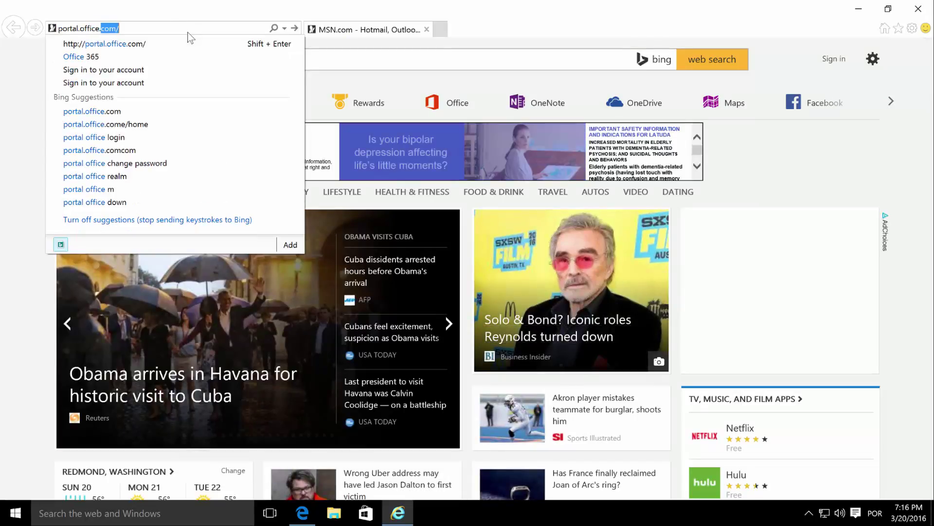
key("Return")
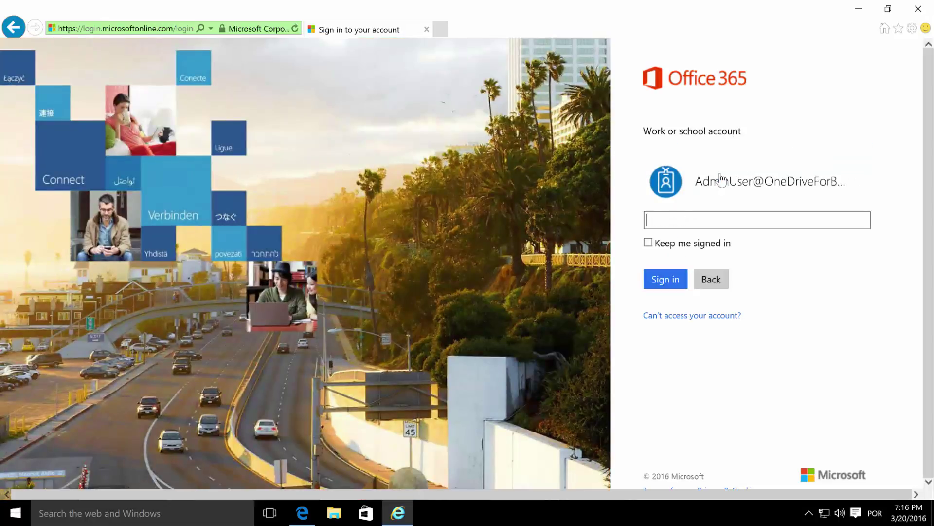
type("pass@word1")
key("Return")
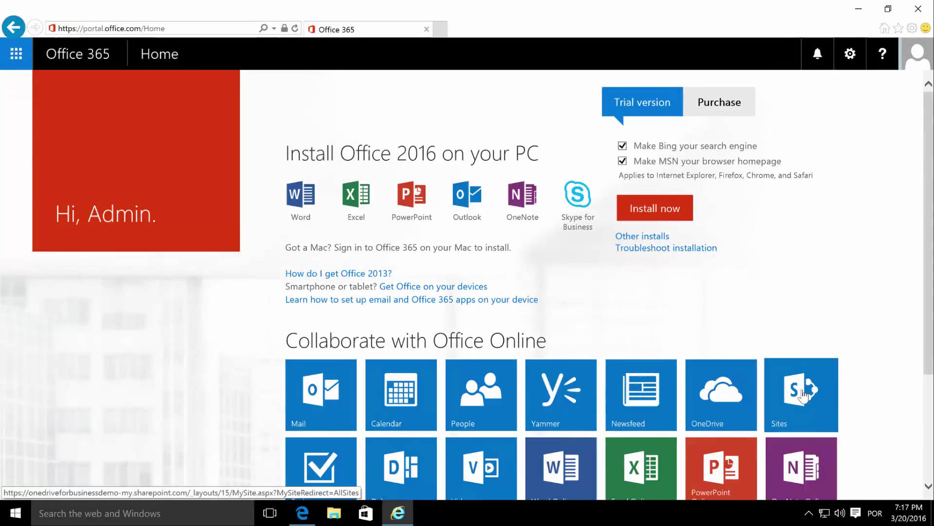
- Navigate to the sites/teamSite04/ site via the address bar and open its Documents library
left_click(803, 395)
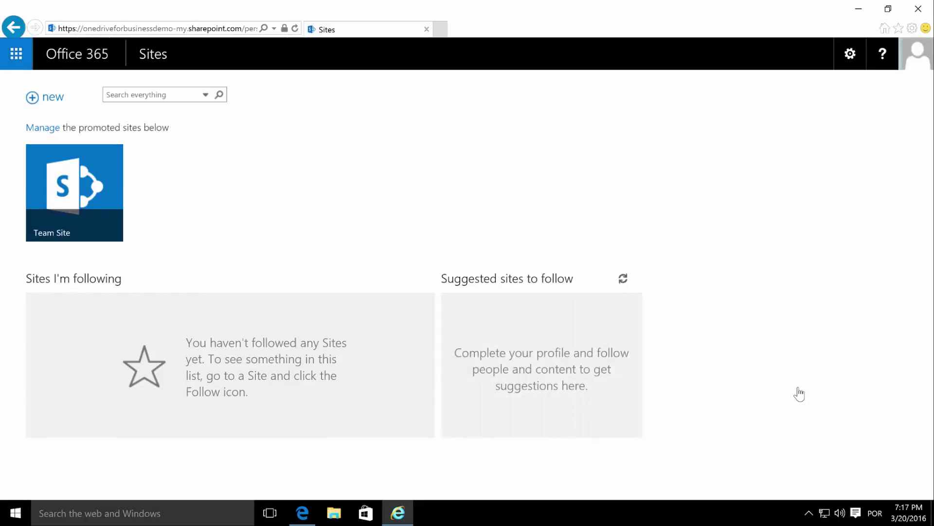
left_click(78, 193)
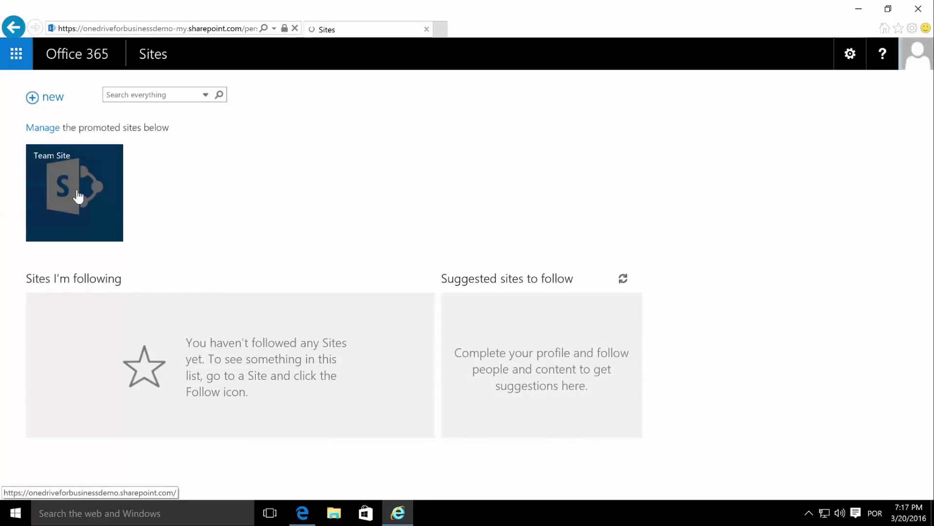
left_click(190, 29)
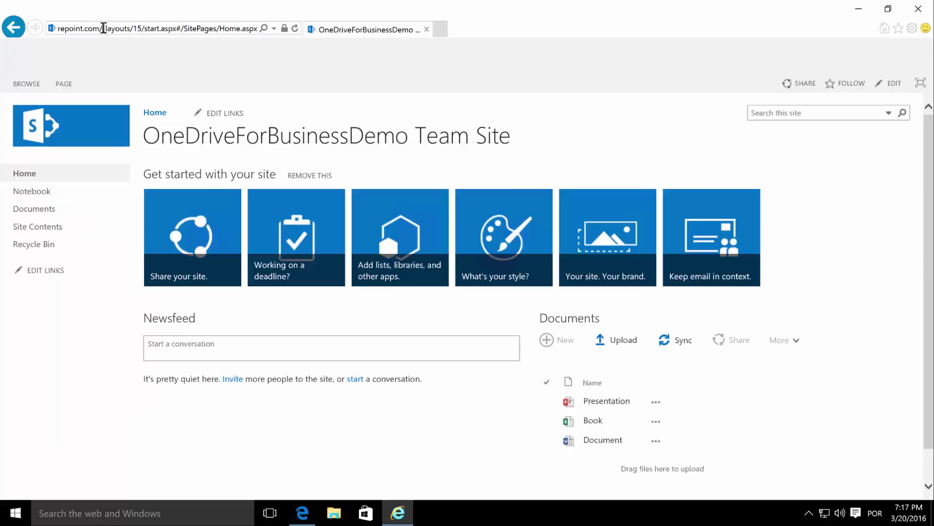
left_click_drag(103, 29, 744, 37)
type("sites/teamSite04/")
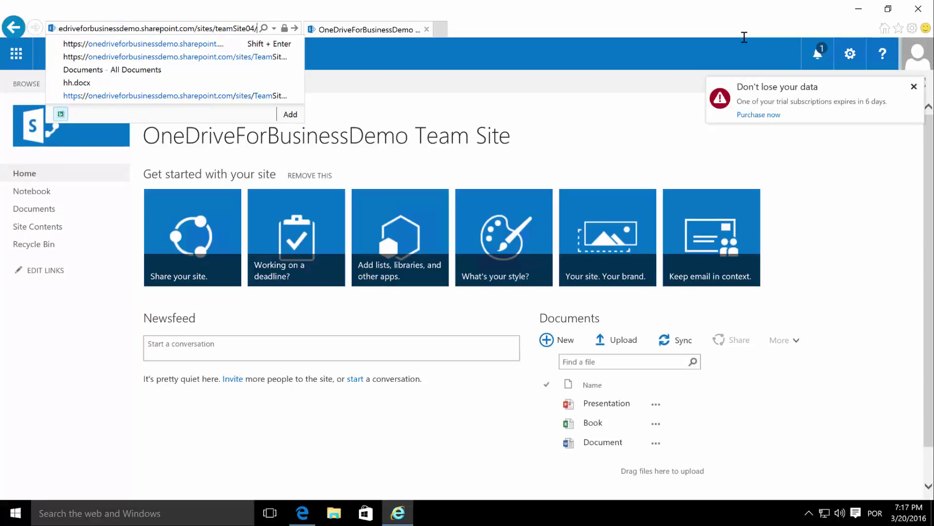
key("Return")
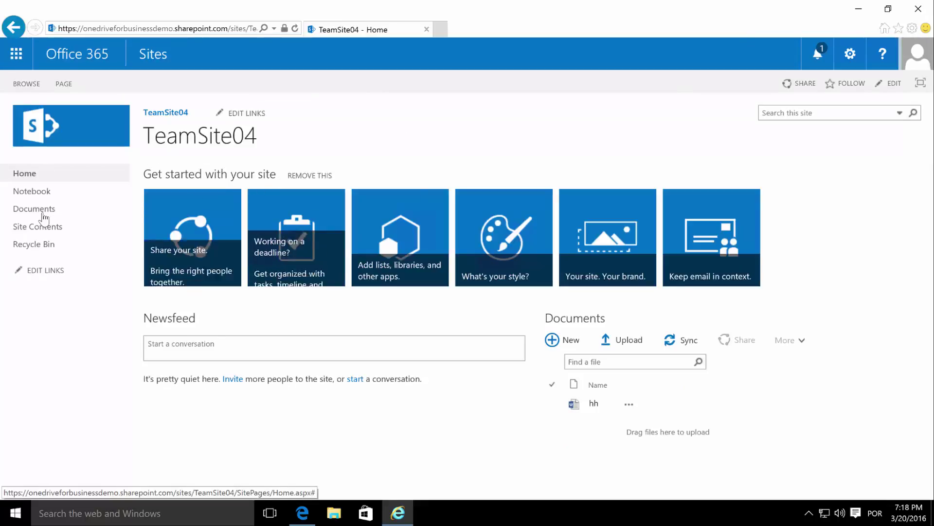
left_click(42, 209)
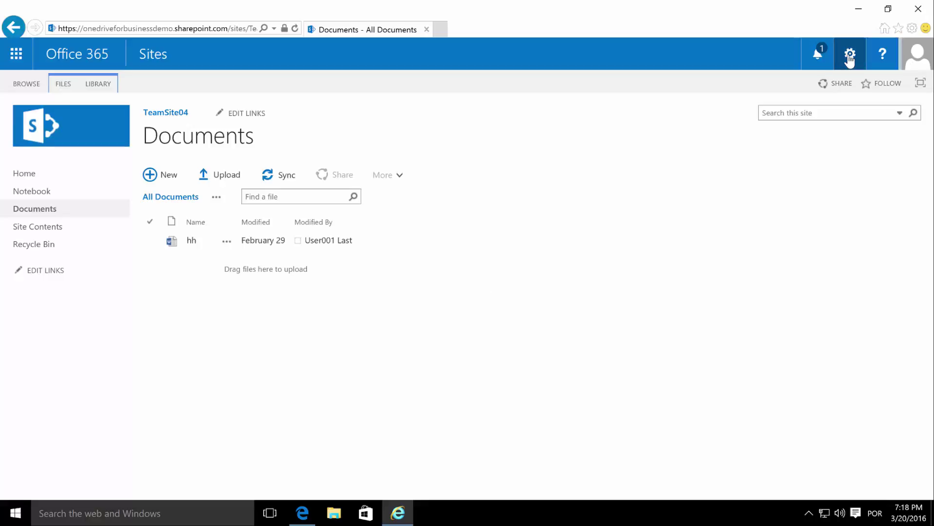
- Go from the gear menu's Site settings to Site collection features for TeamSite04
left_click(850, 56)
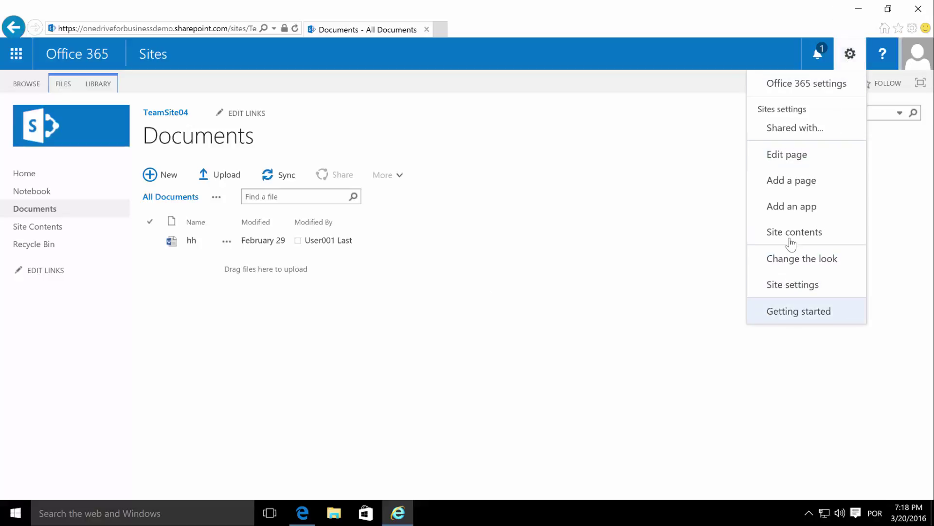
left_click(798, 286)
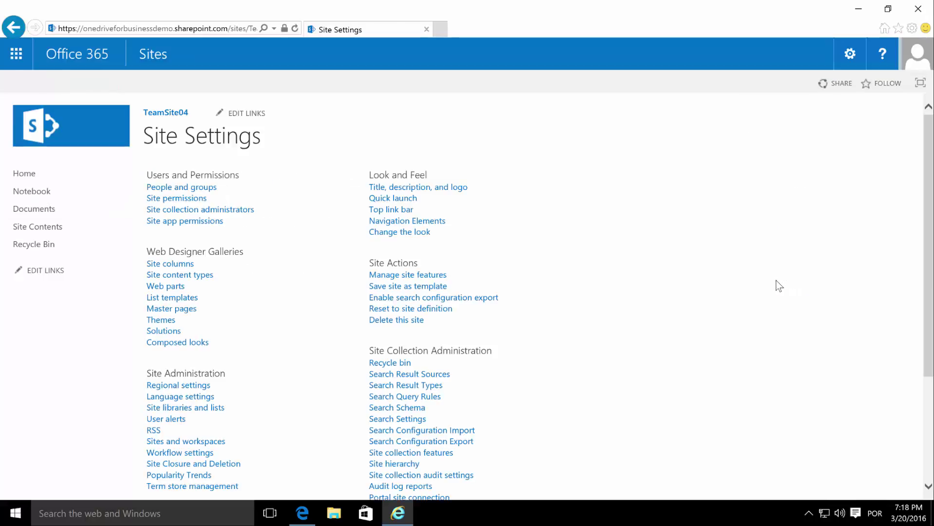
scroll(430, 322, "down", 3)
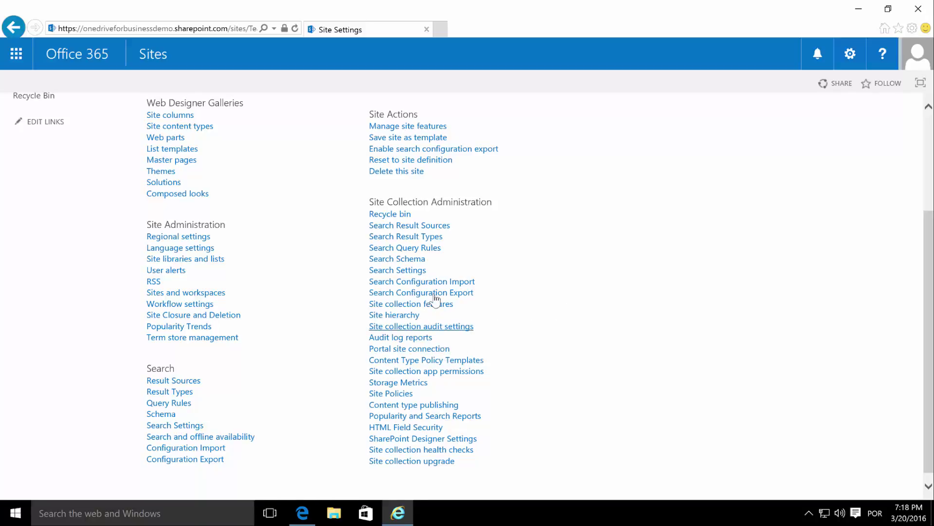
left_click(443, 312)
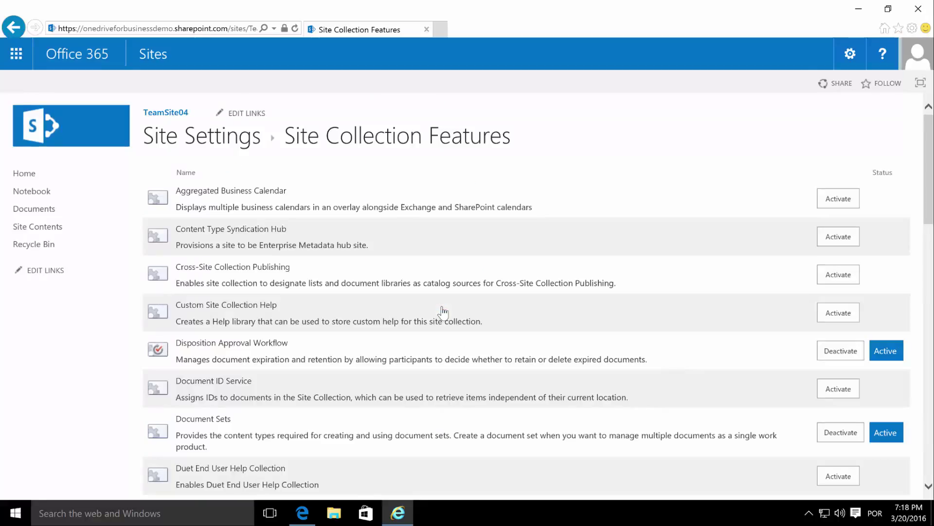
- Deactivate the Limited-access user permission lockdown mode feature and confirm it
scroll(335, 225, "down", 6)
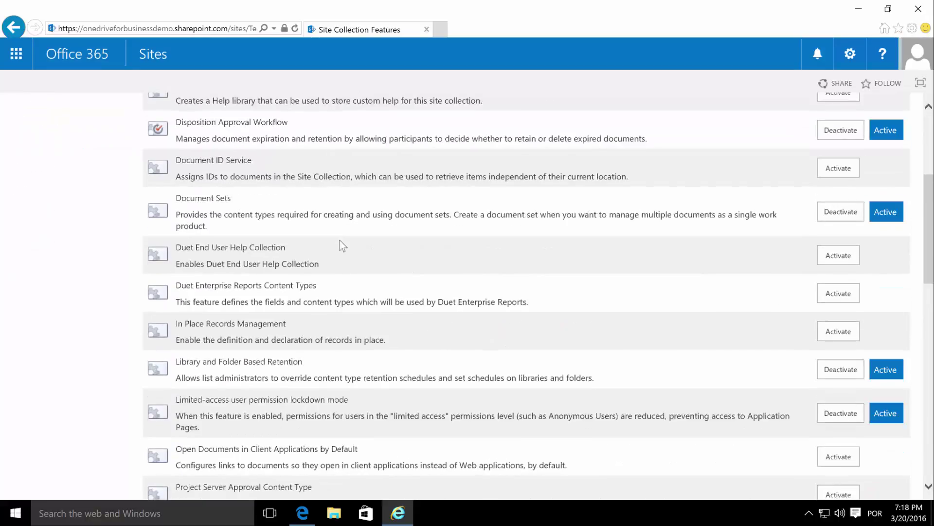
scroll(360, 258, "down", 2)
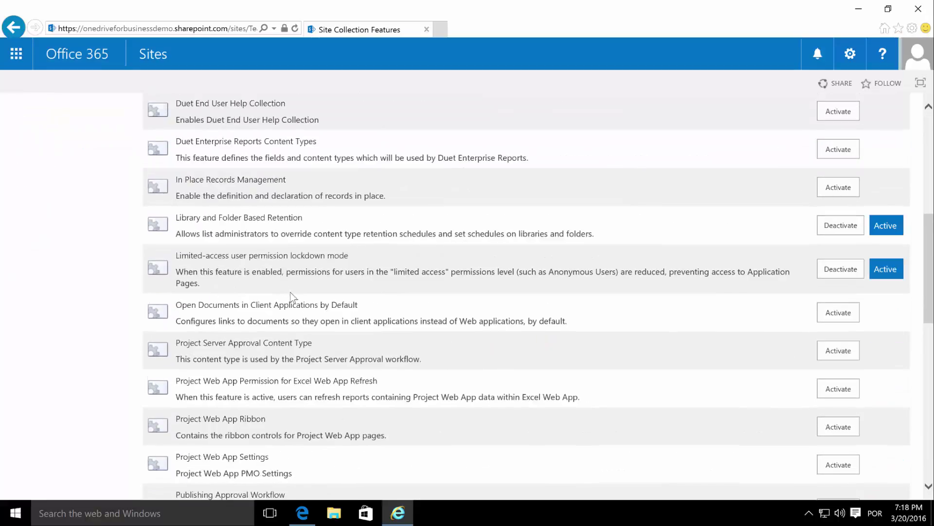
left_click_drag(175, 255, 365, 284)
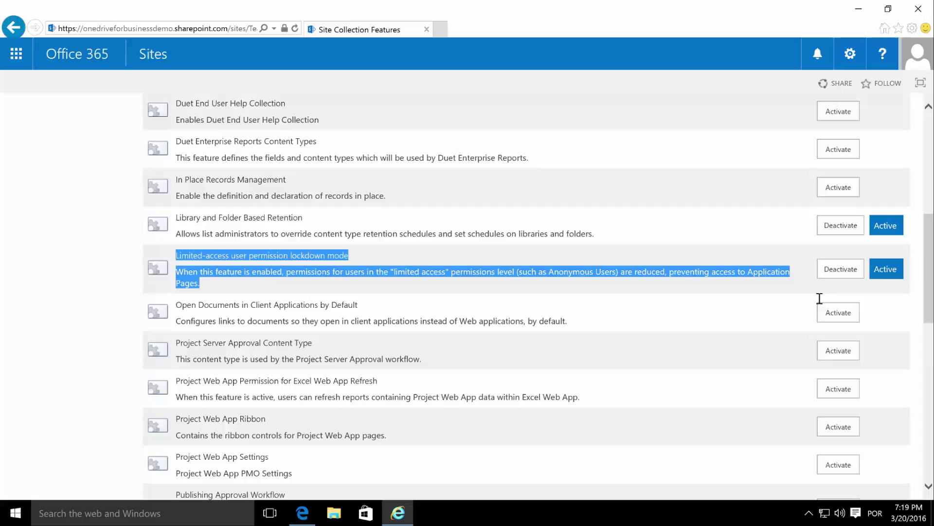
left_click(803, 275)
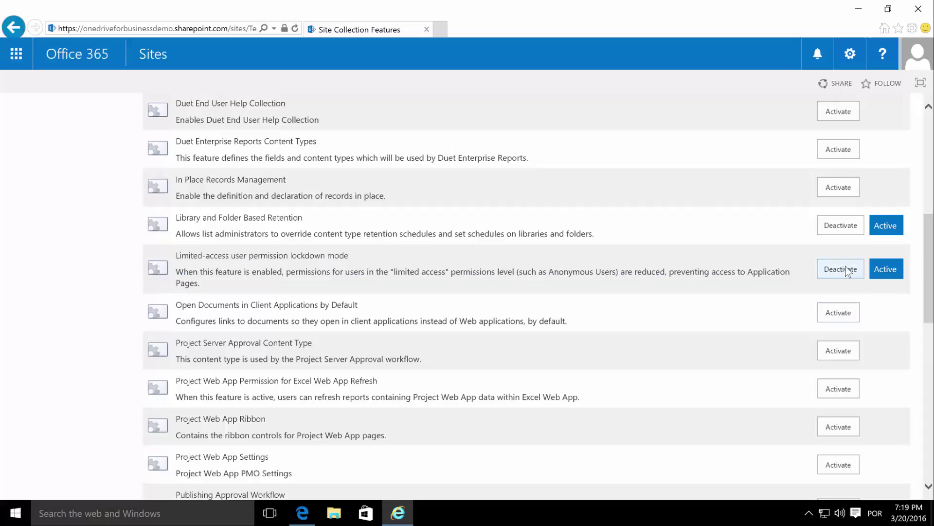
left_click(848, 270)
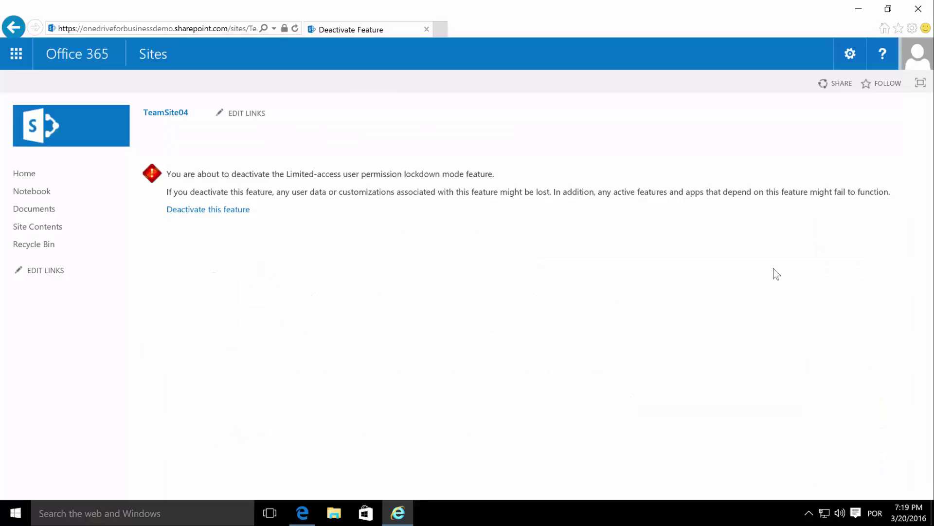
left_click(213, 210)
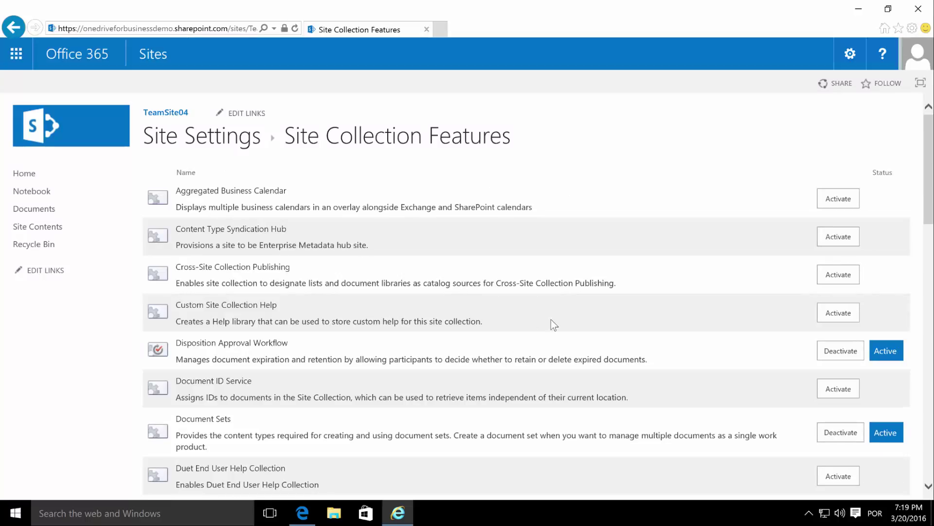
- Verify the lockdown feature is inactive, then sign out of the admin account and close Internet Explorer
scroll(551, 320, "down", 5)
scroll(552, 319, "down", 3)
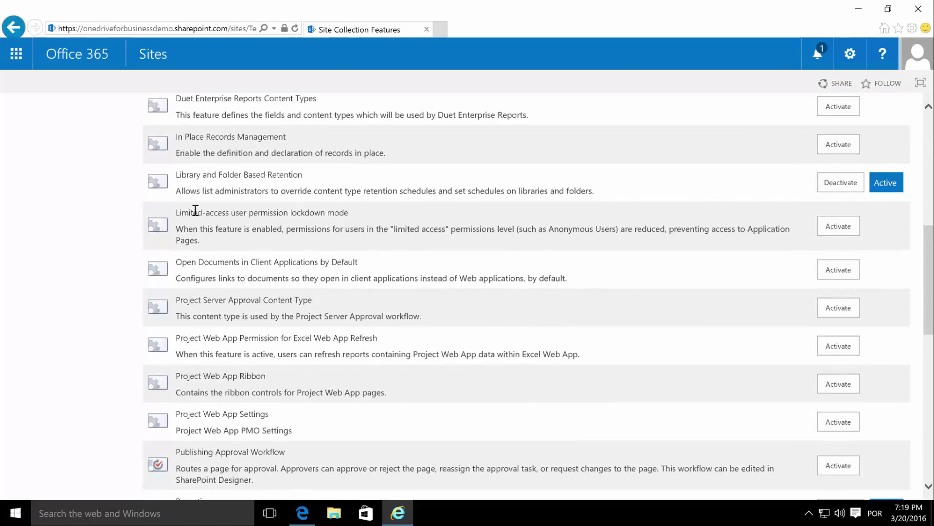
left_click_drag(175, 209, 699, 305)
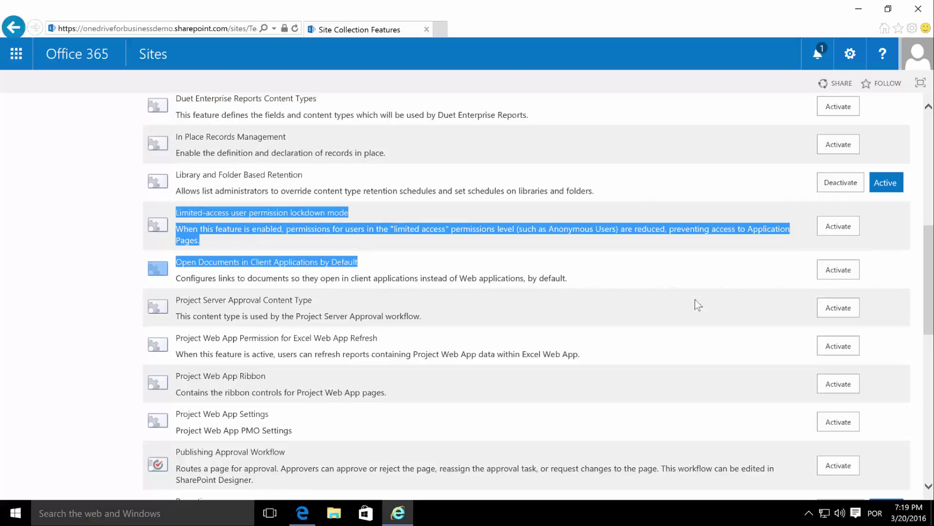
left_click(599, 246)
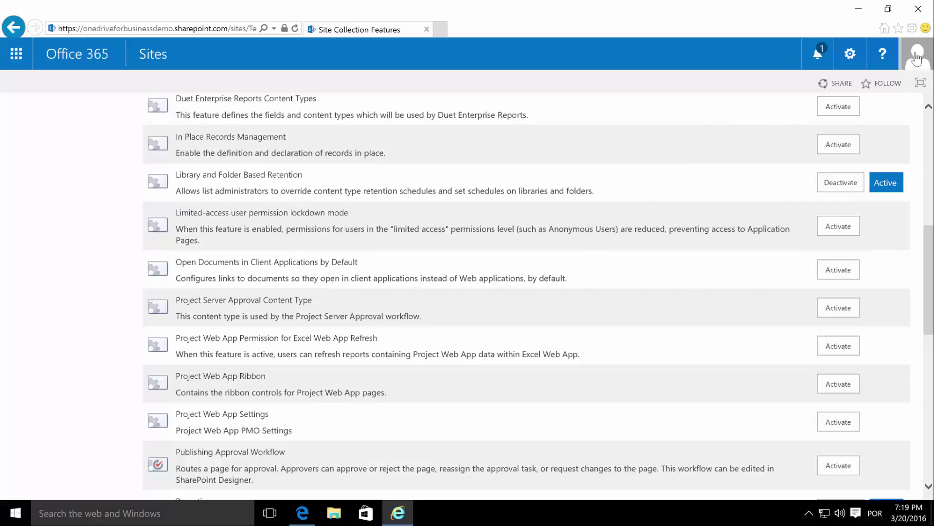
left_click(917, 57)
left_click(726, 209)
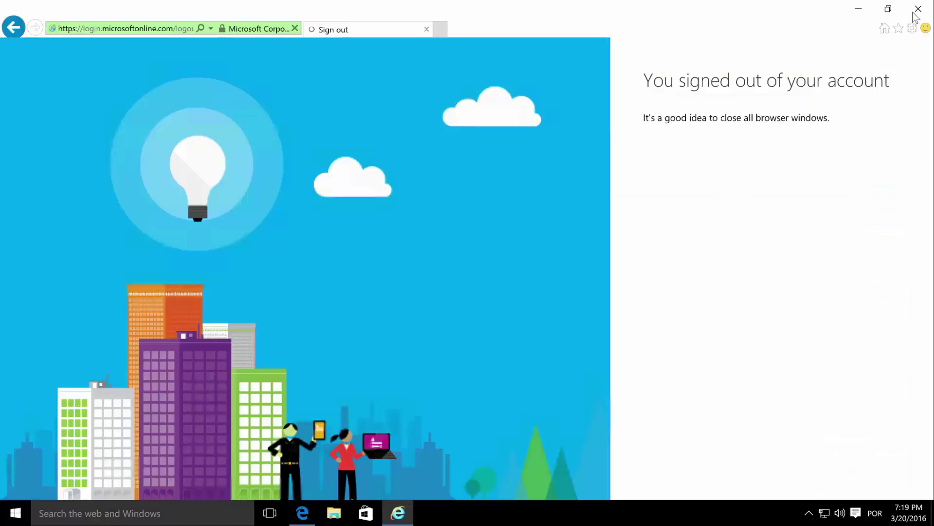
left_click(916, 15)
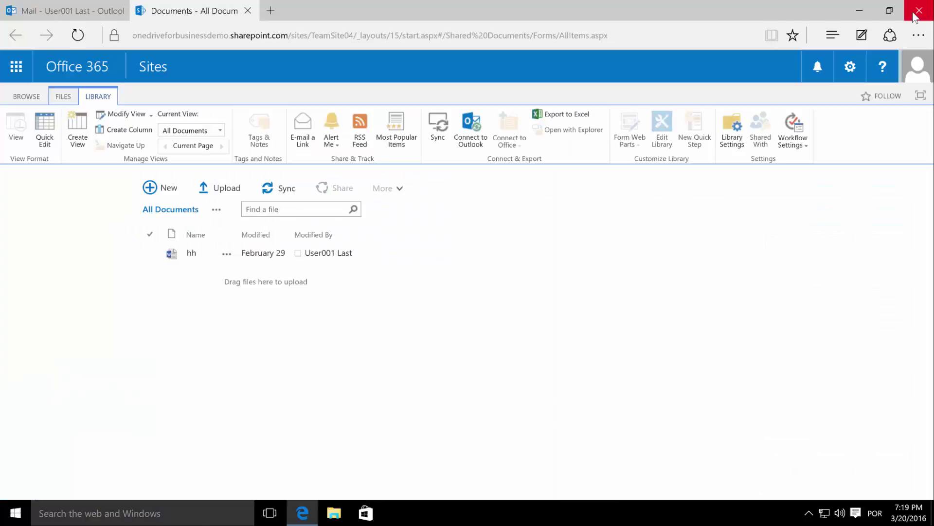
left_click(248, 12)
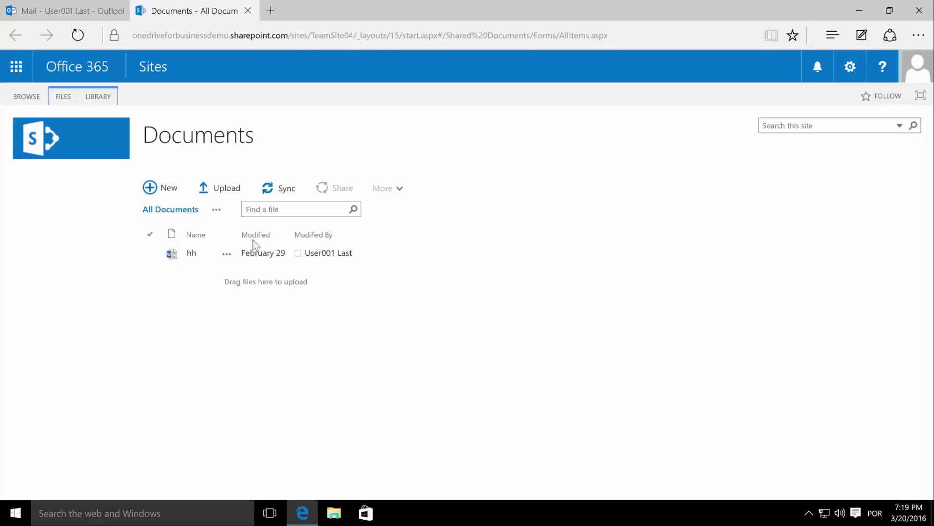
- Sync TeamSite04 Documents via OneDrive for Business to C:\Users\Admin\SharePoint\TeamSite04 - Documents
left_click(286, 192)
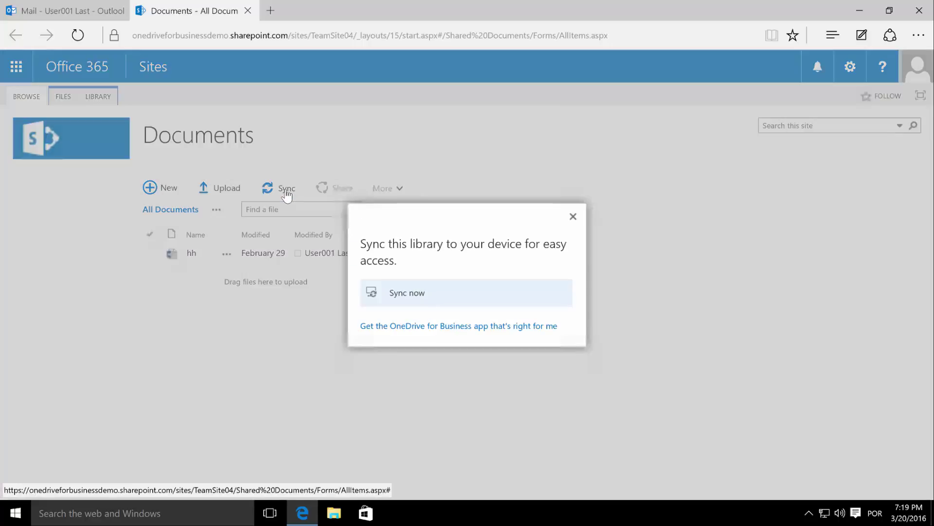
left_click(404, 302)
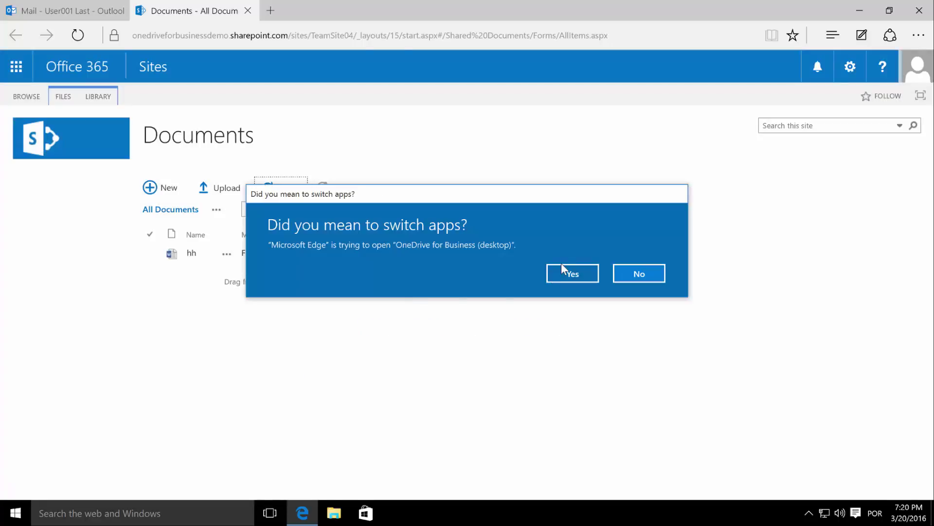
left_click(565, 272)
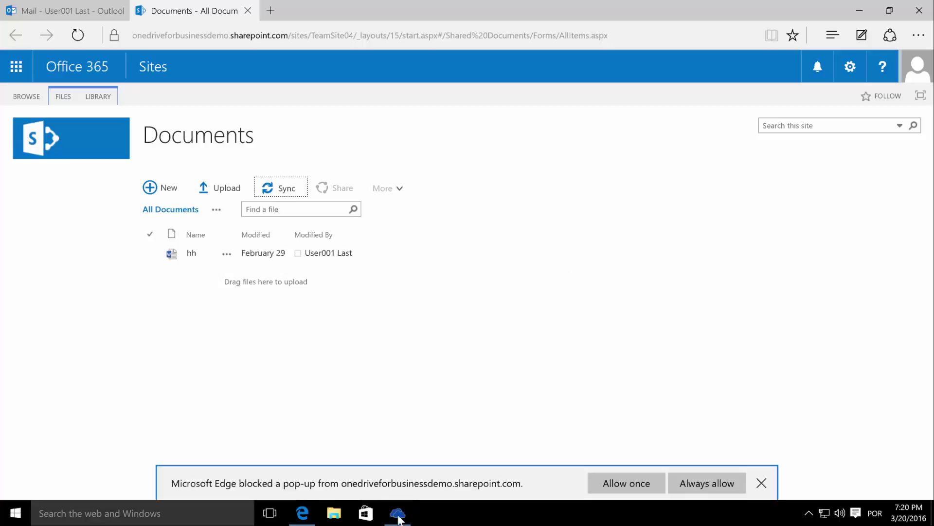
left_click(399, 515)
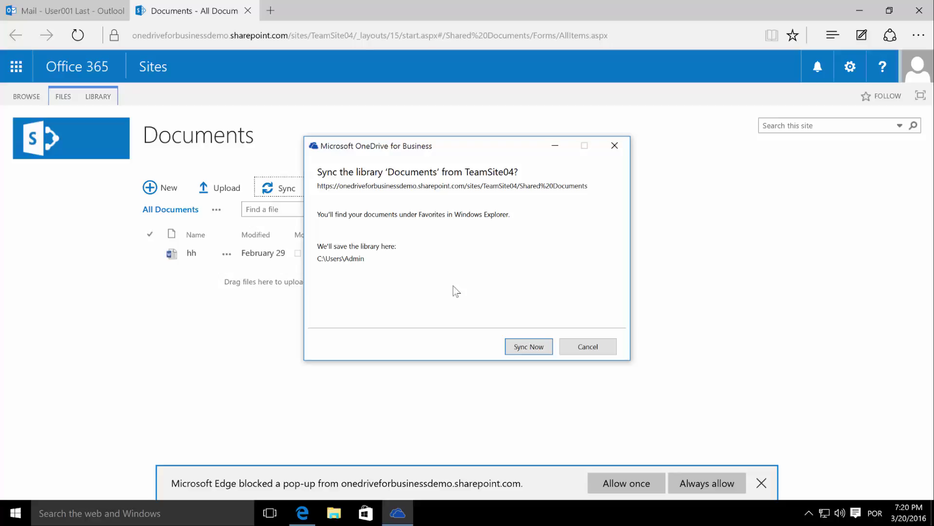
left_click(535, 346)
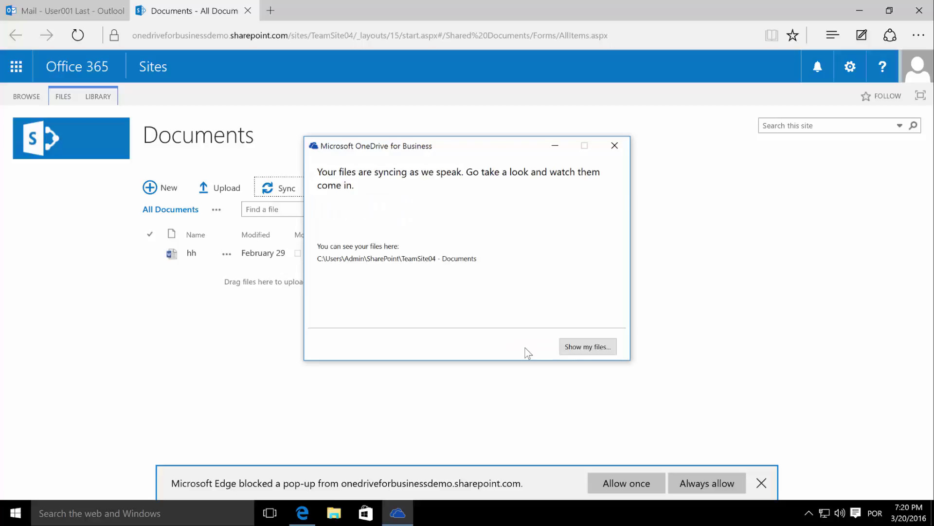
- Open the synced TeamSite04 - Documents folder, confirm it holds hh, and close File Explorer
left_click(587, 346)
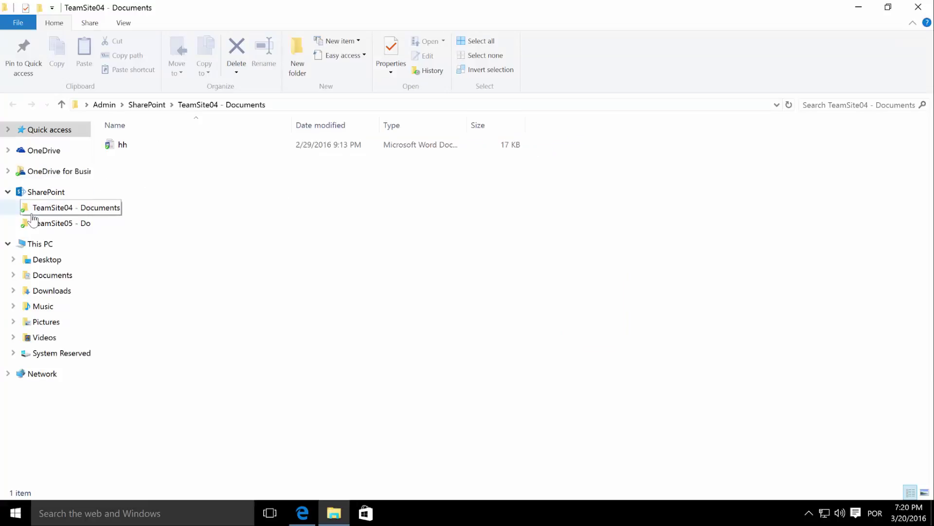
left_click(153, 106)
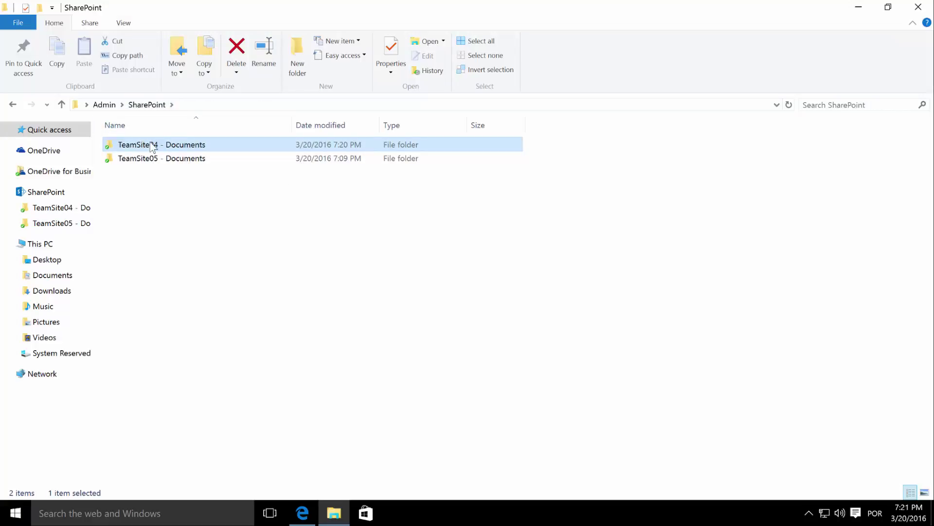
double_click(152, 145)
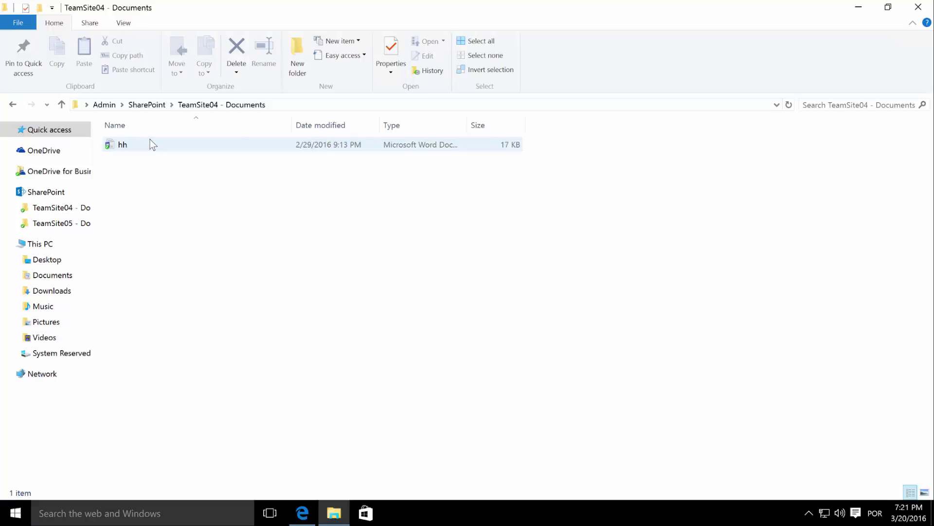
left_click(917, 8)
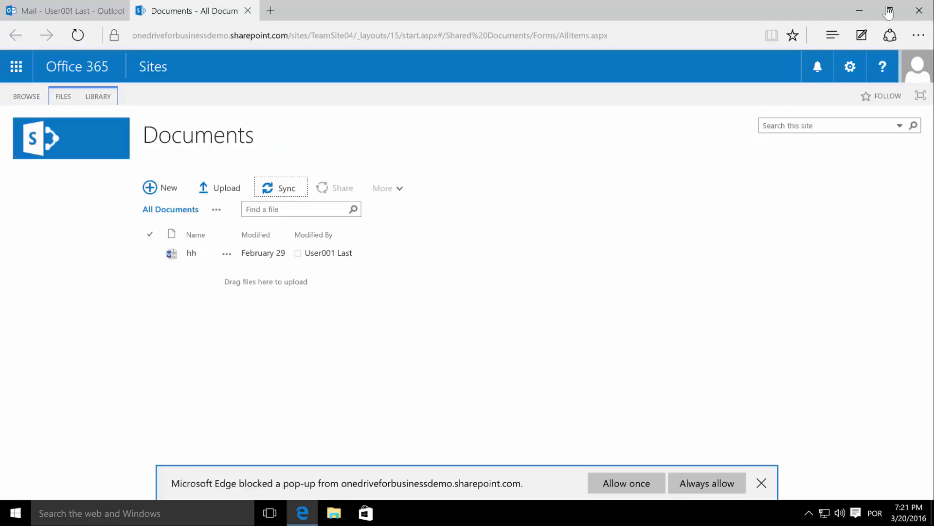
- Close the SharePoint Documents page and bring Edge's Outlook inbox back, ready for a new address
left_click(248, 10)
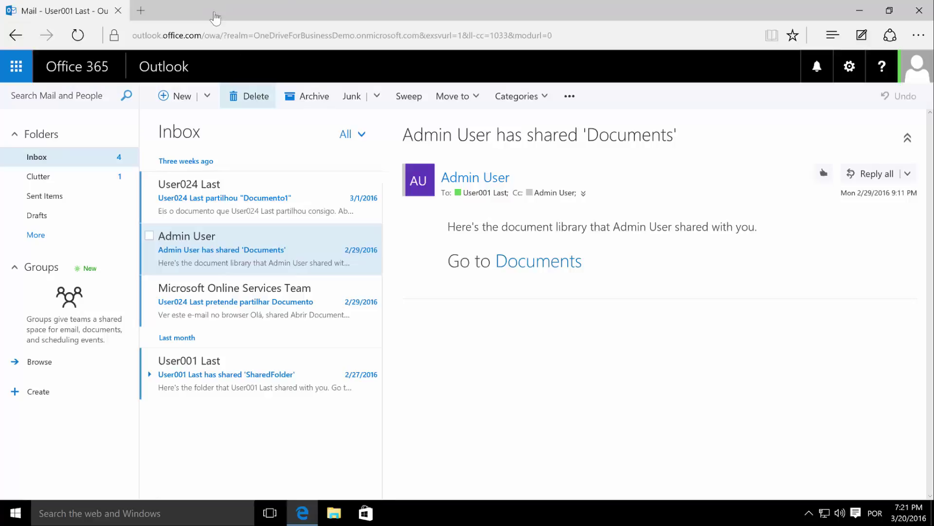
left_click(226, 35)
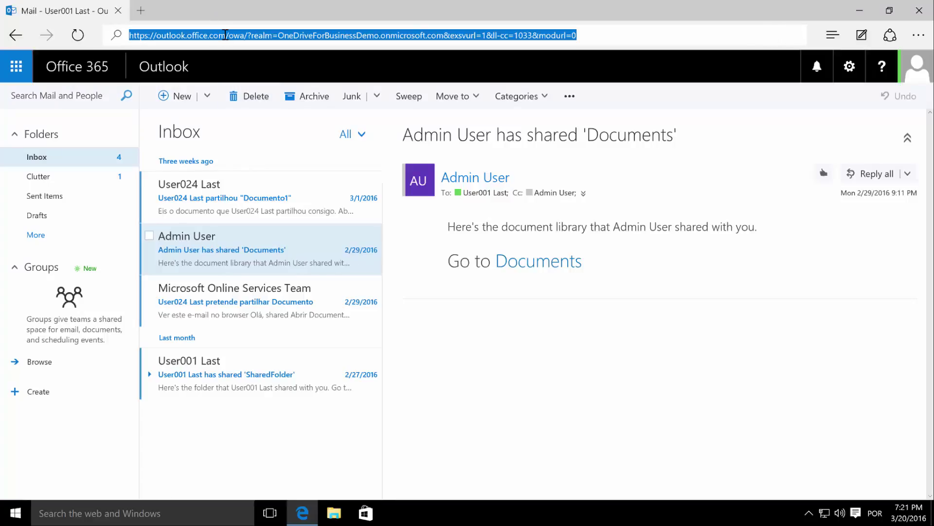
left_click(591, 392)
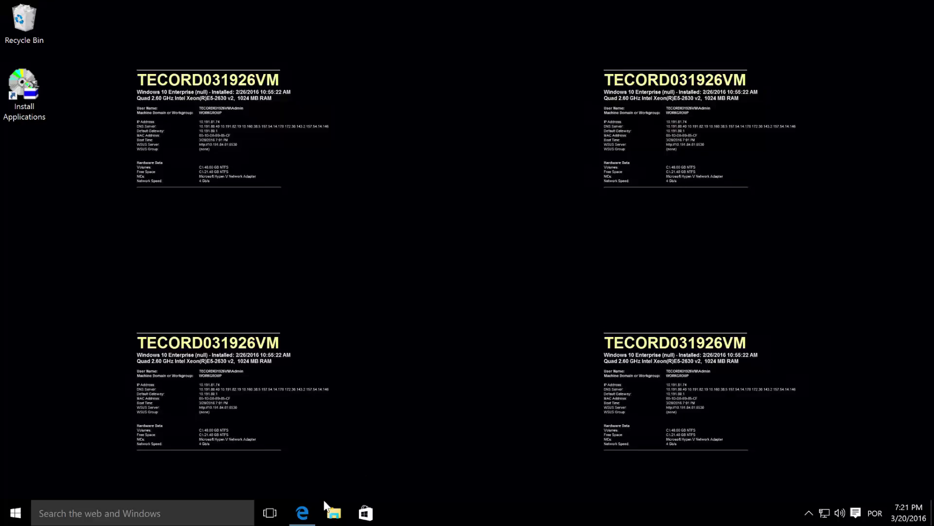
left_click(302, 513)
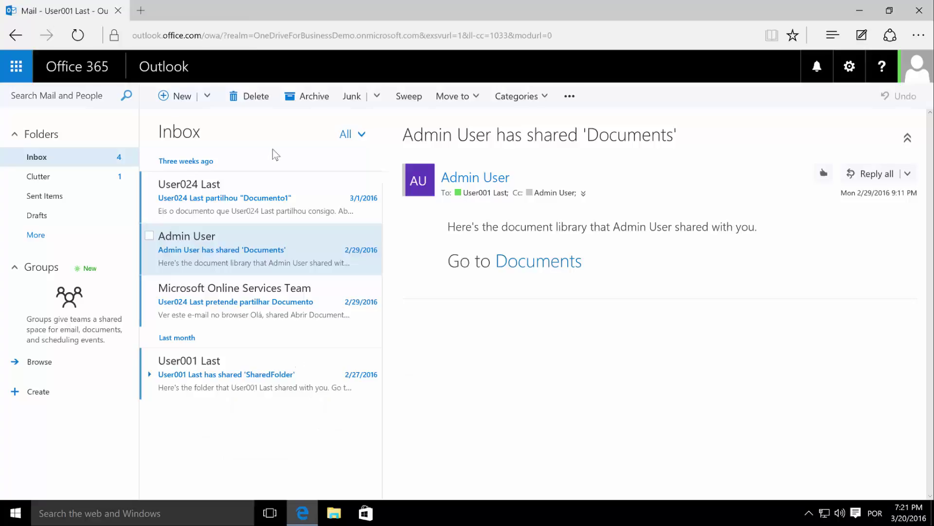
left_click(222, 39)
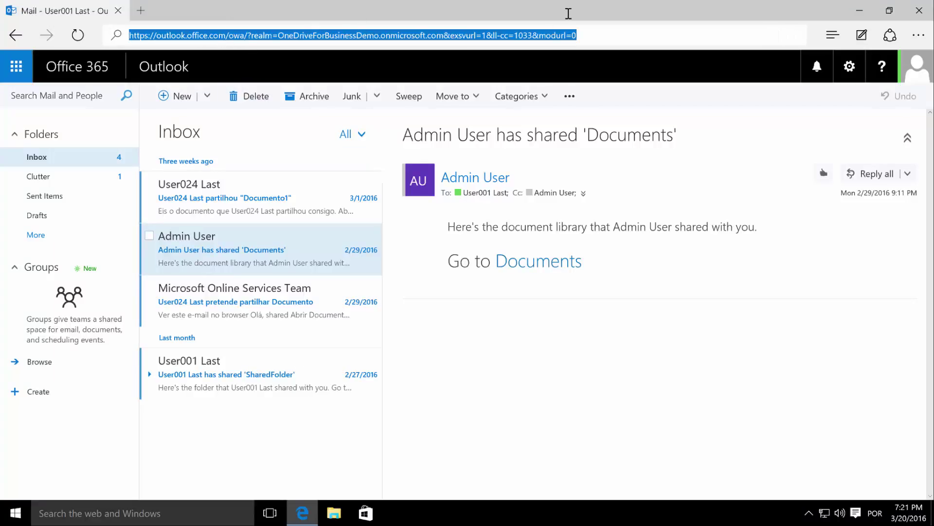
left_click(602, 9)
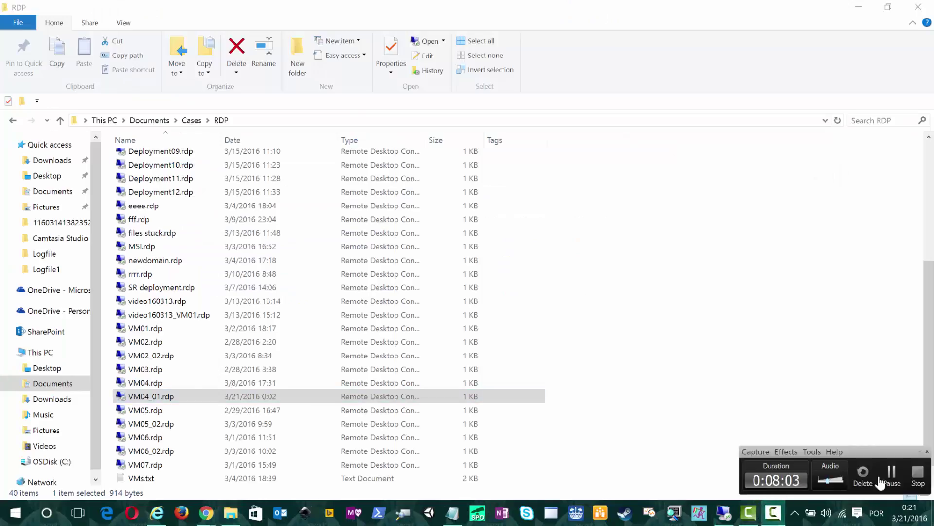
left_click(774, 512)
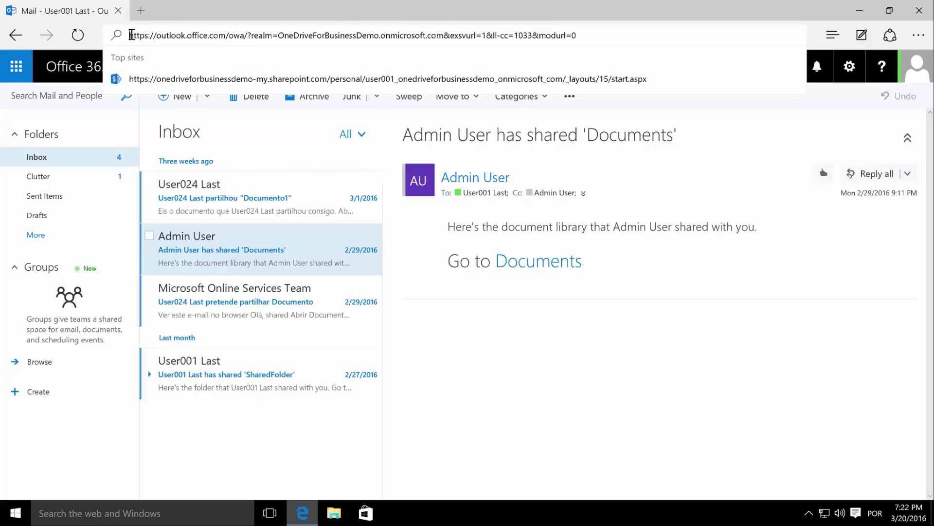
- Search the web for 'clear onedrive for business cache'
left_click(131, 34)
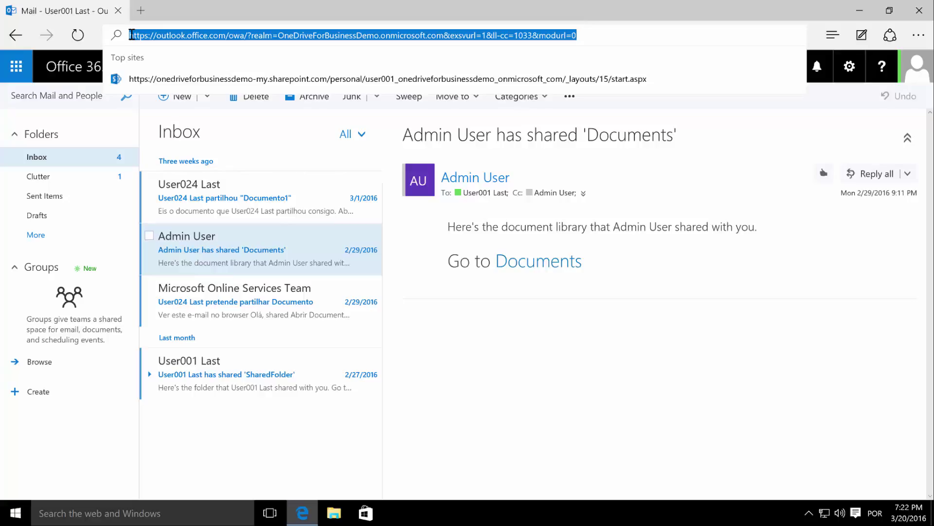
type("clear oned")
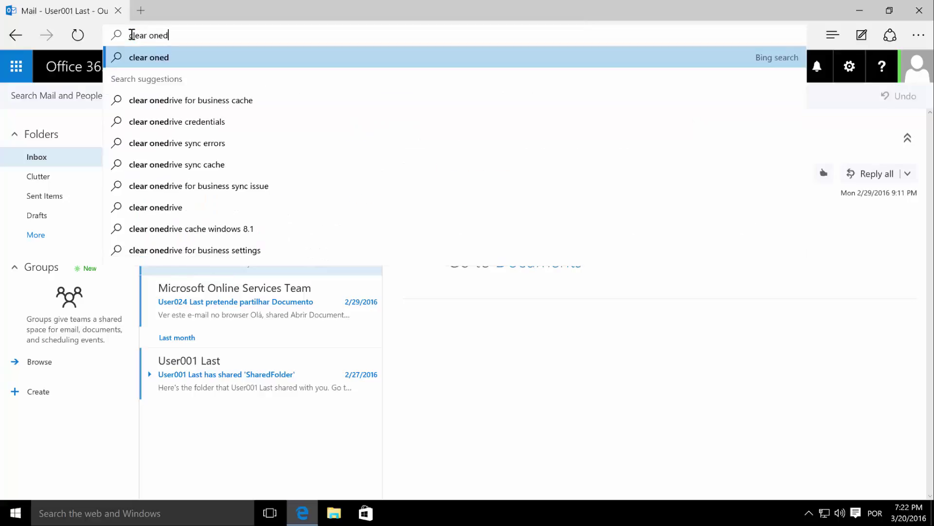
type("rive for business cache")
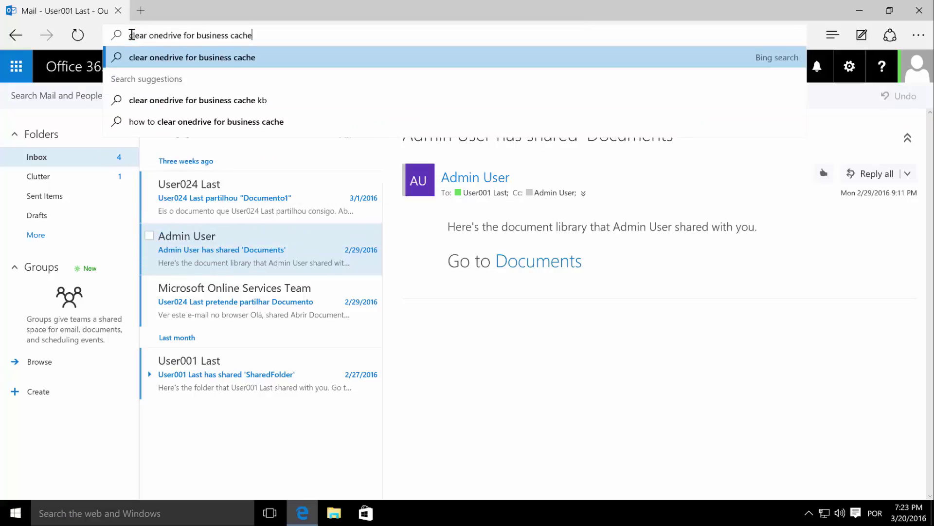
key("Return")
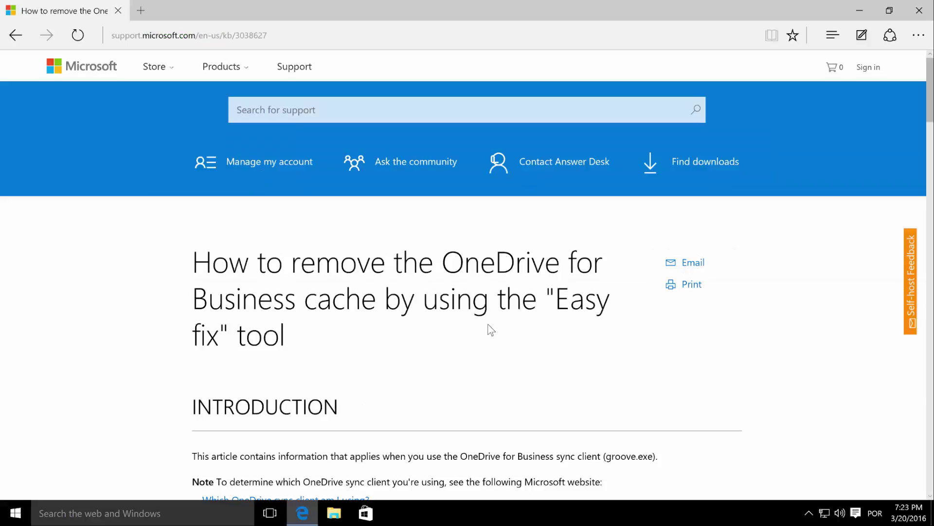
- Read through support article KB 3038627 about the Easy fix cache-removal tool
scroll(490, 330, "down", 6)
scroll(534, 269, "up", 4)
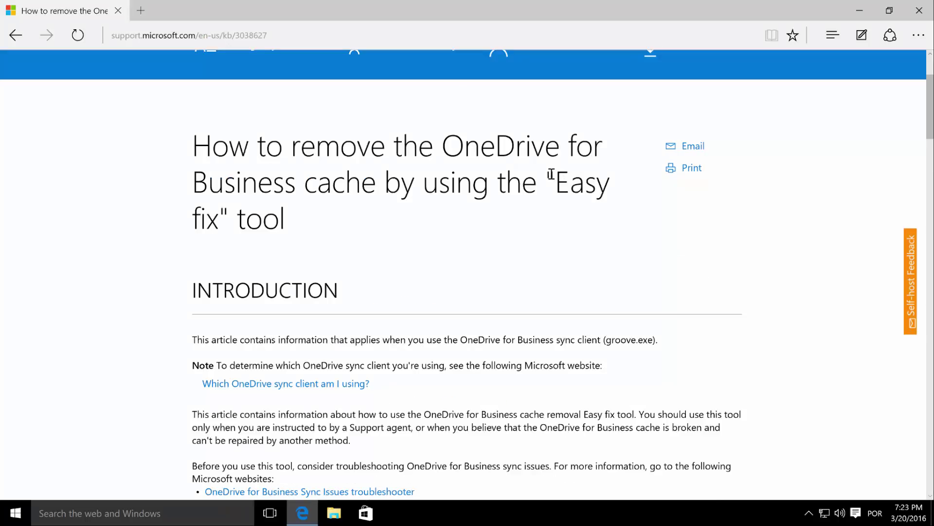
left_click_drag(562, 190, 532, 250)
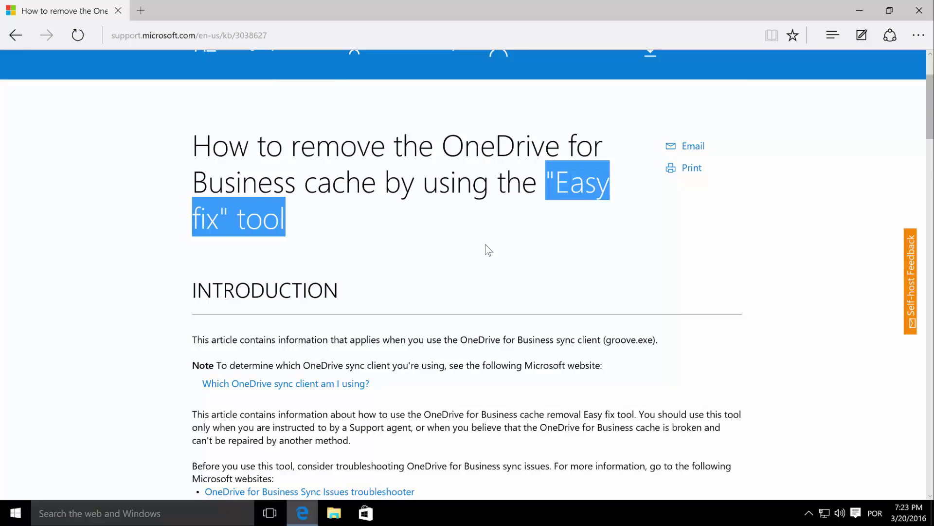
scroll(489, 250, "down", 15)
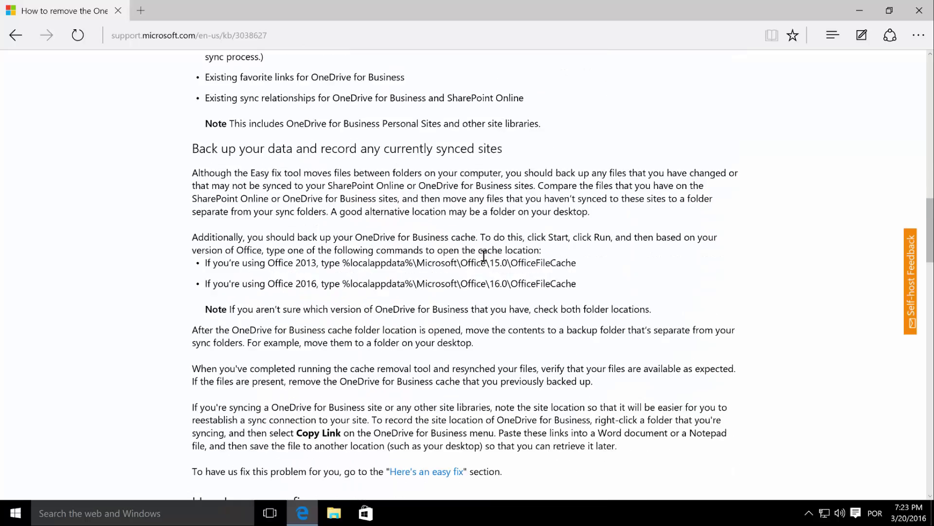
scroll(483, 255, "down", 6)
scroll(484, 255, "down", 5)
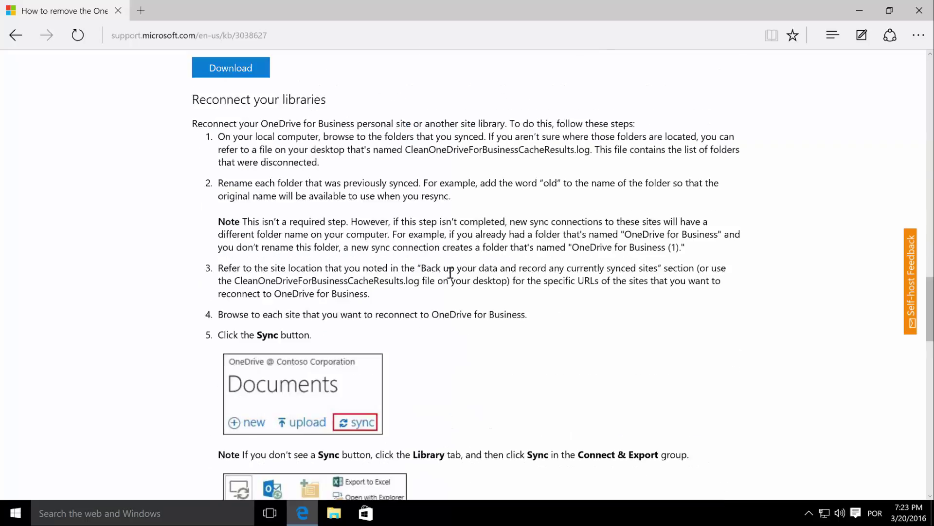
scroll(449, 274, "down", 9)
scroll(450, 274, "down", 3)
scroll(450, 274, "up", 7)
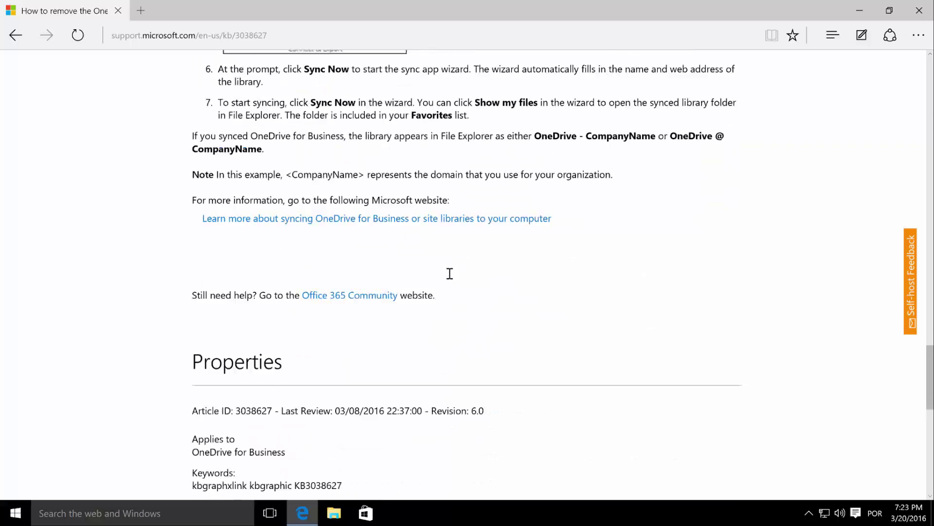
scroll(450, 274, "up", 4)
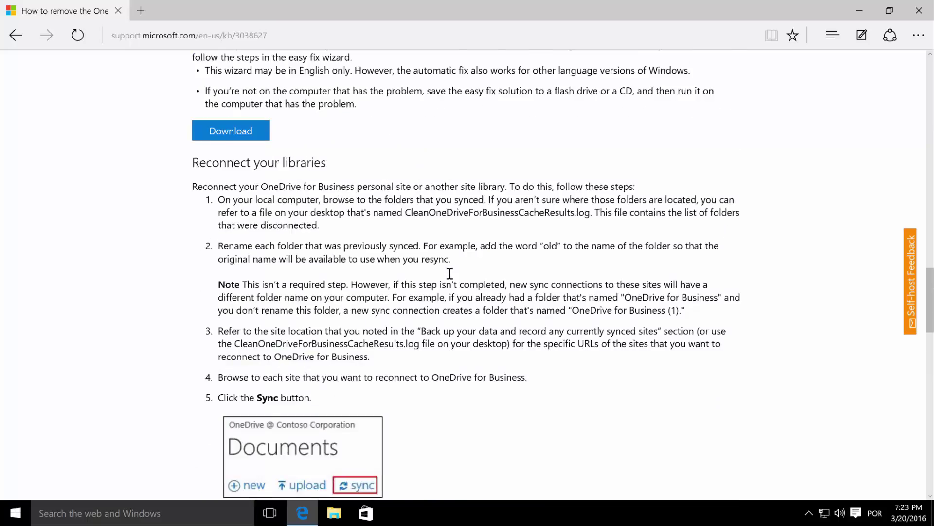
scroll(450, 274, "up", 4)
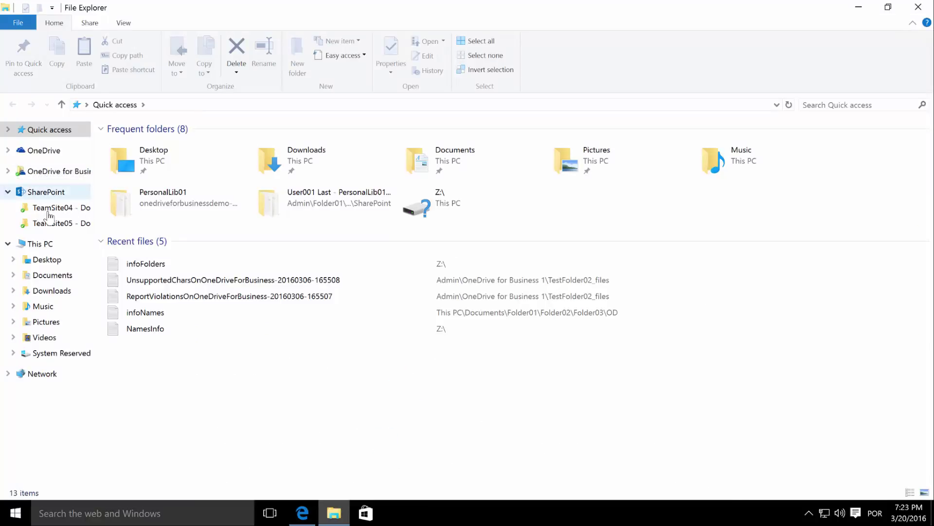
- Open TeamSite04 - Documents under SharePoint to see its Word file hh (17 KB)
left_click(51, 212)
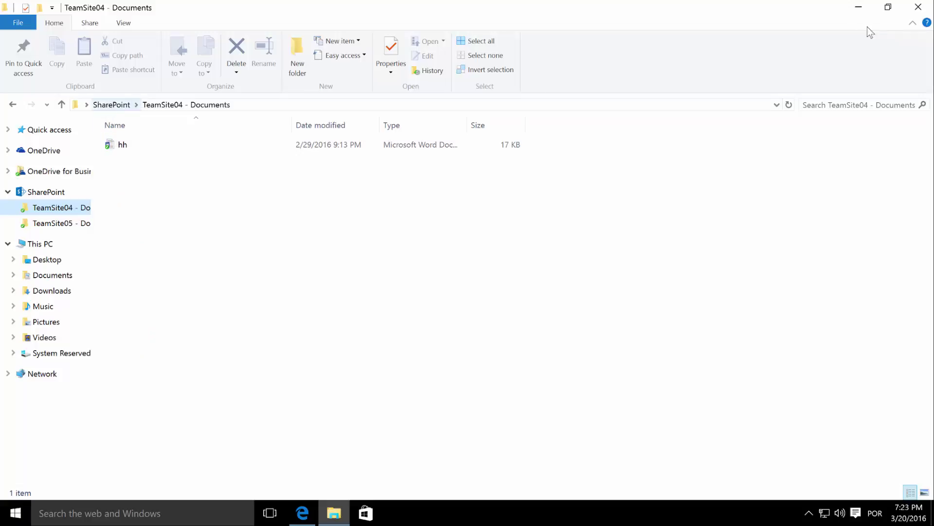
- Close File Explorer and download the Clean OneDrive For Business cache Easy fix troubleshooter
left_click(920, 8)
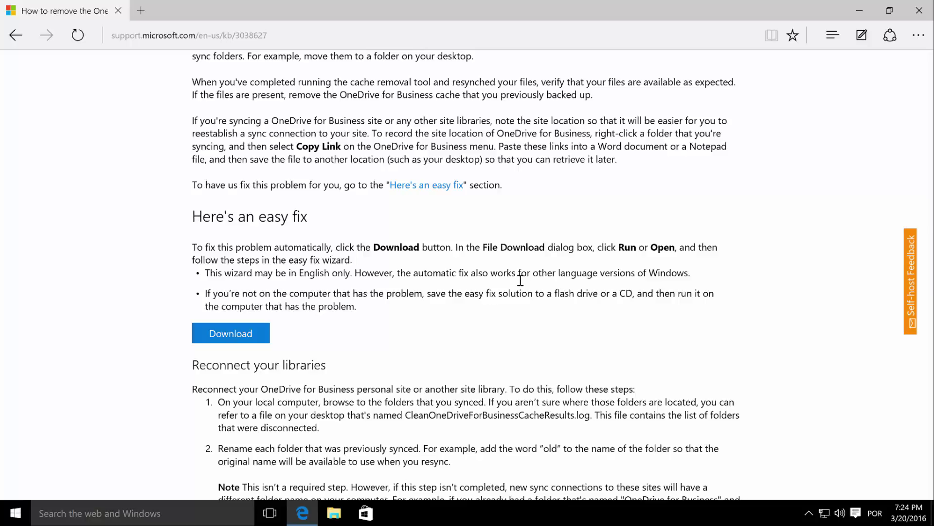
left_click(241, 340)
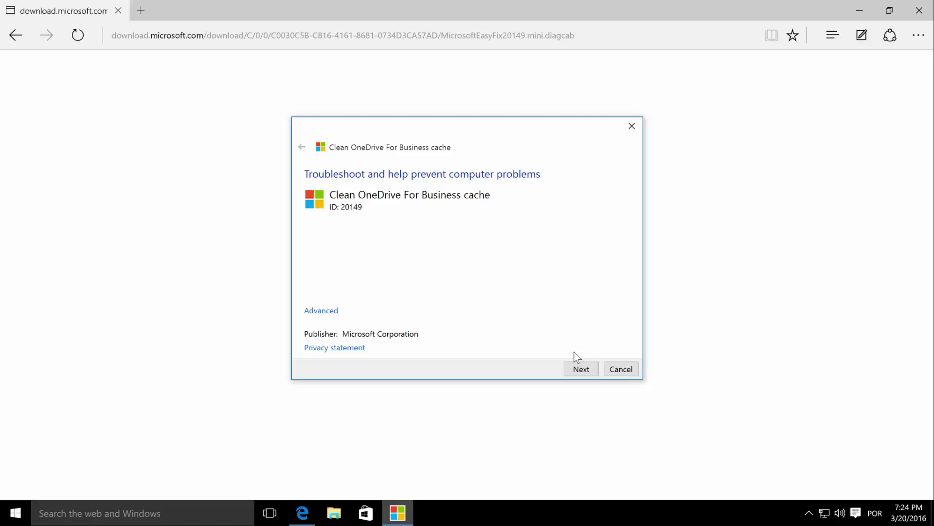
- Run the Easy Fix wizard, answering Yes to both warnings, until the cache is removed and marked Fixed
left_click(581, 369)
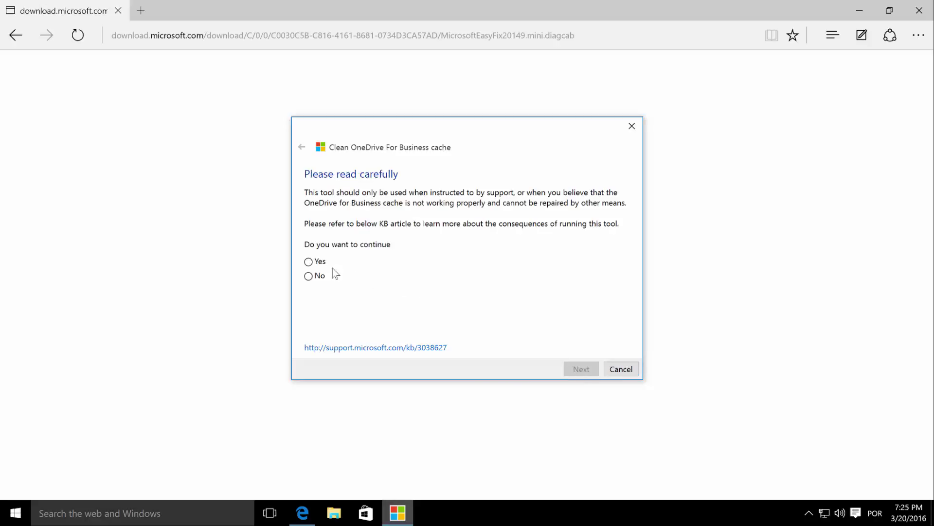
left_click(308, 262)
left_click(591, 369)
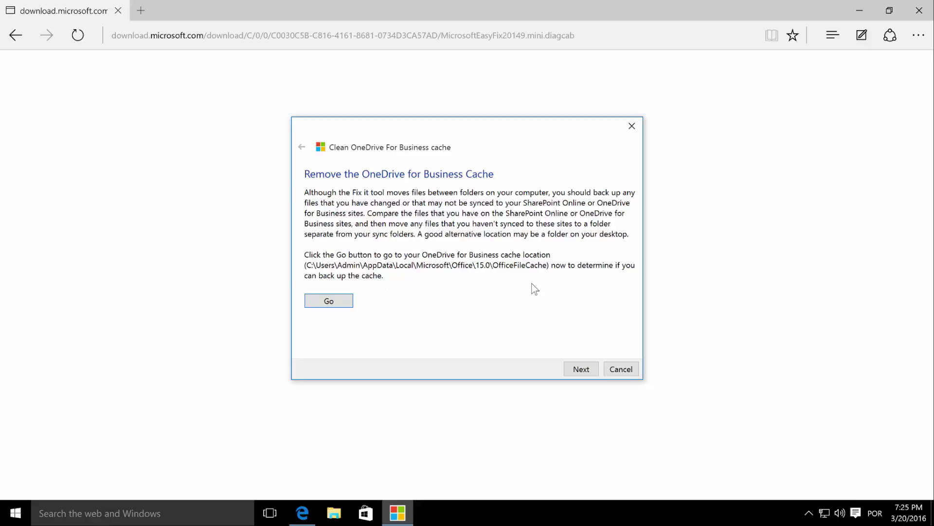
left_click(579, 370)
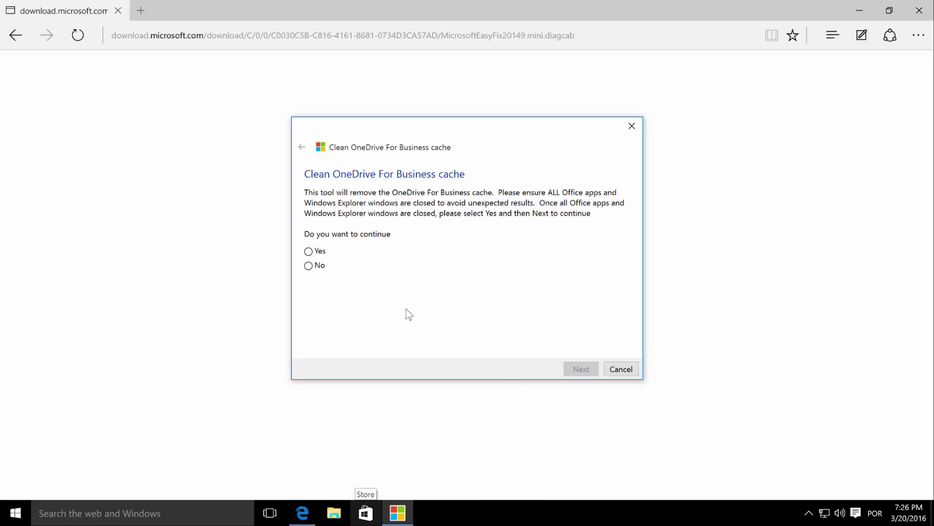
left_click(309, 251)
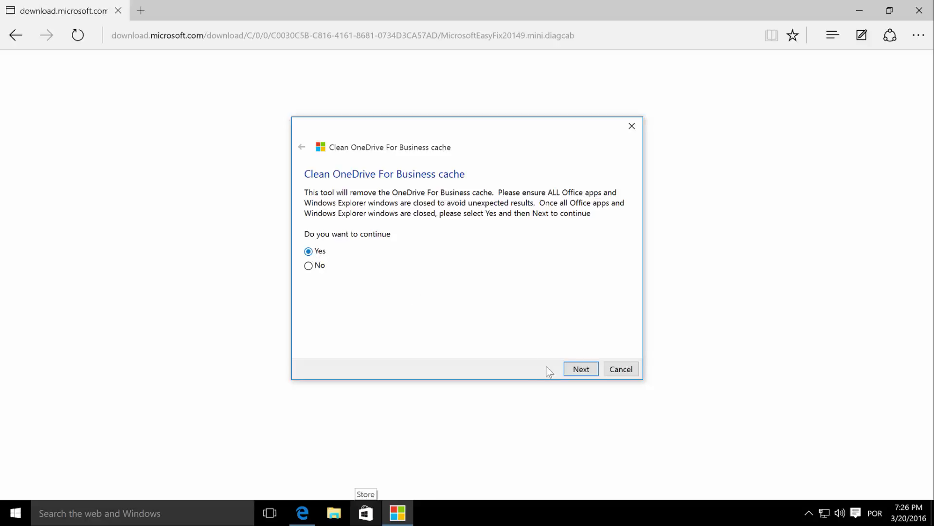
left_click(581, 369)
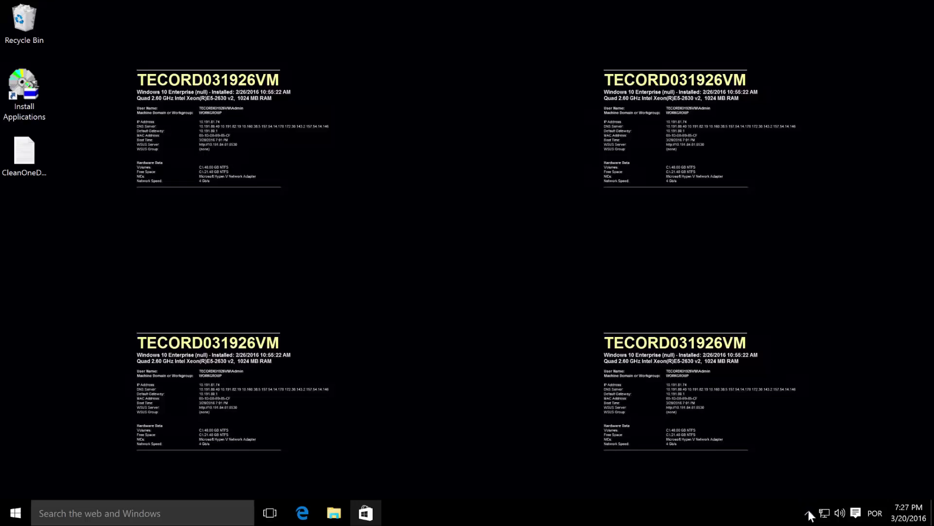
left_click(808, 510)
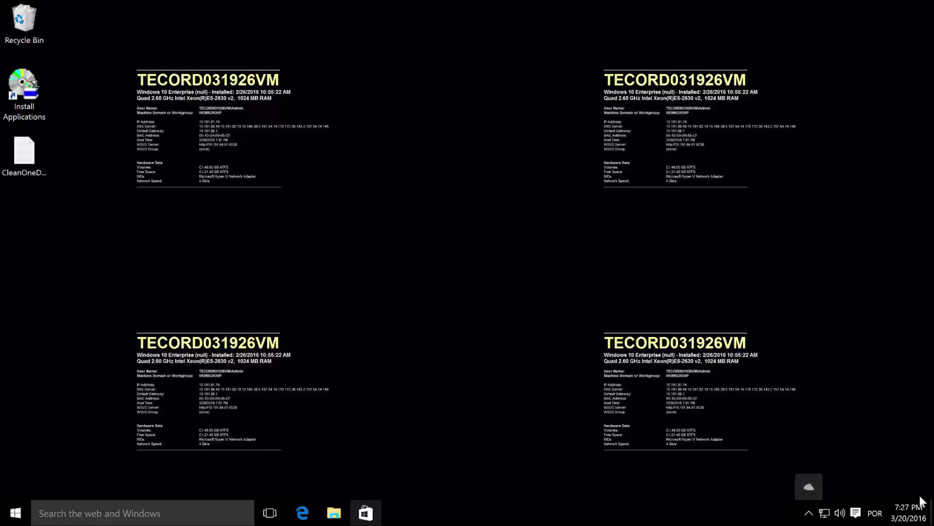
right_click(919, 520)
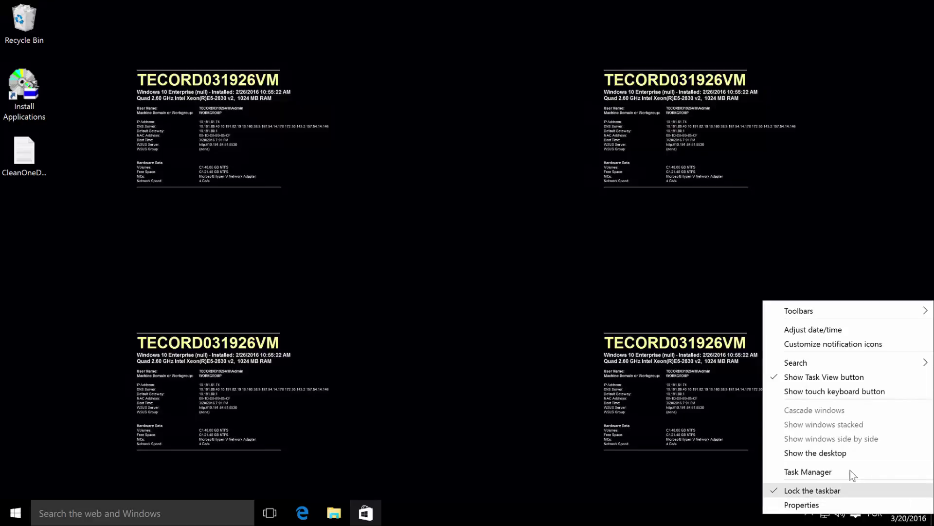
left_click(831, 468)
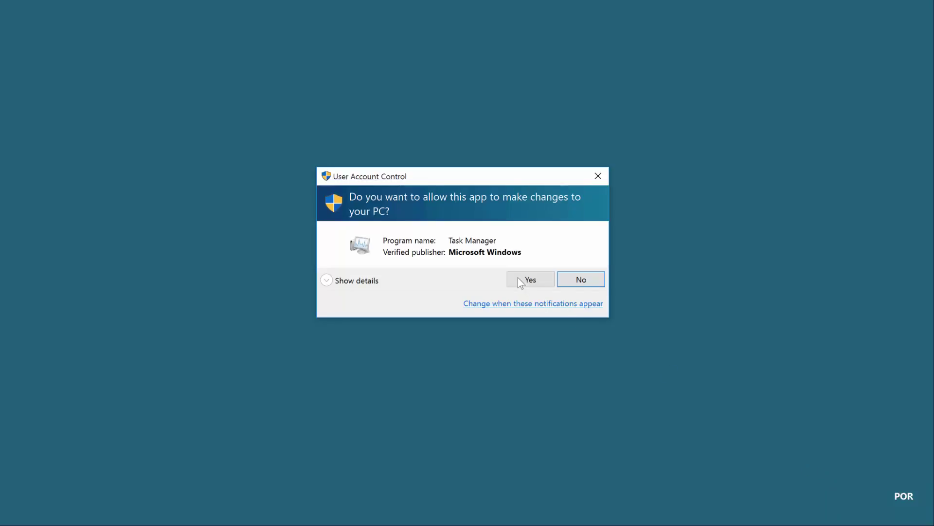
left_click(519, 279)
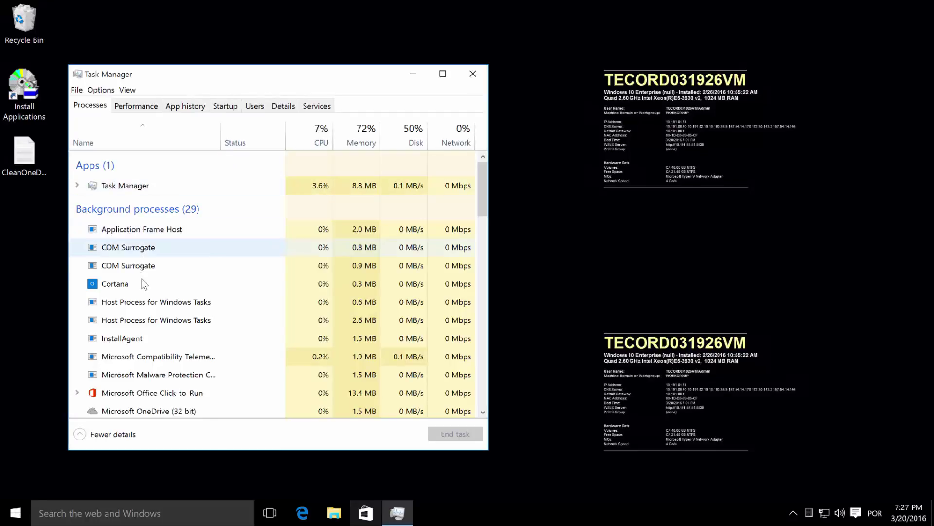
scroll(146, 292, "down", 1)
scroll(167, 328, "down", 3)
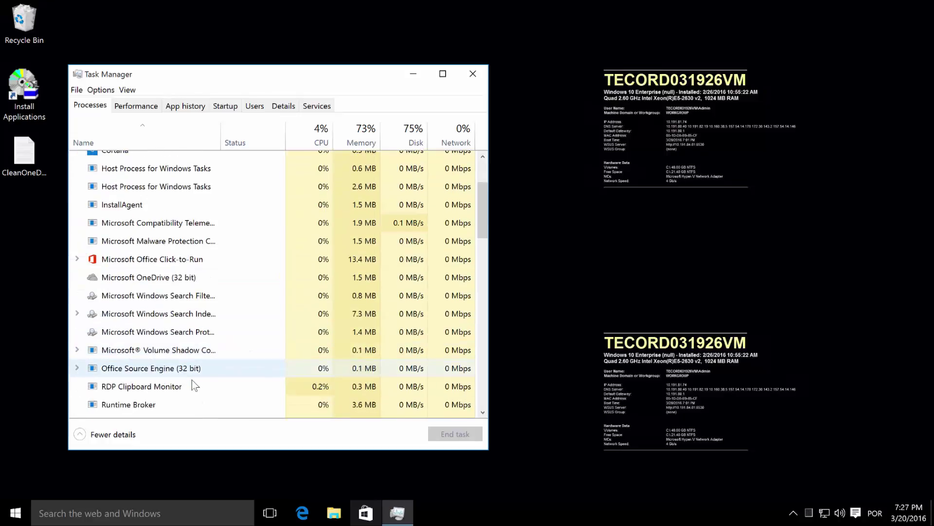
scroll(193, 387, "down", 1)
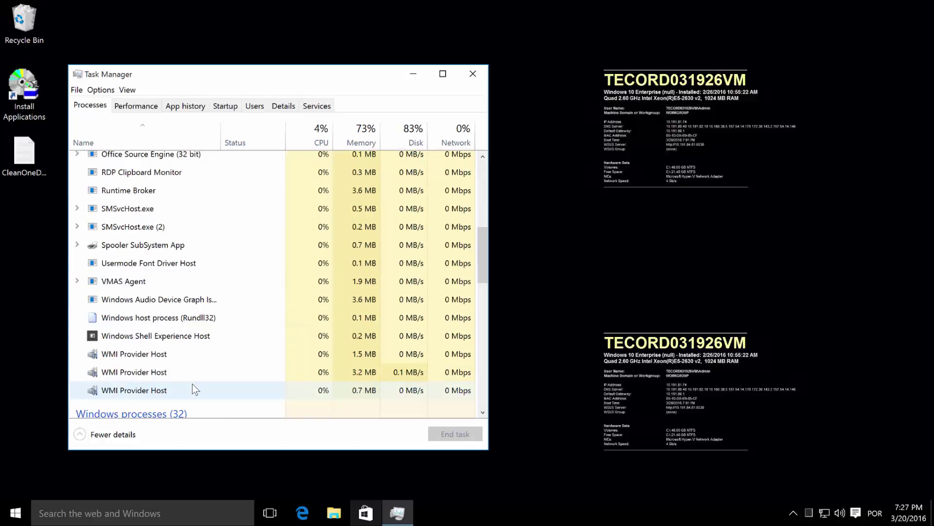
scroll(195, 390, "down", 3)
left_click(473, 74)
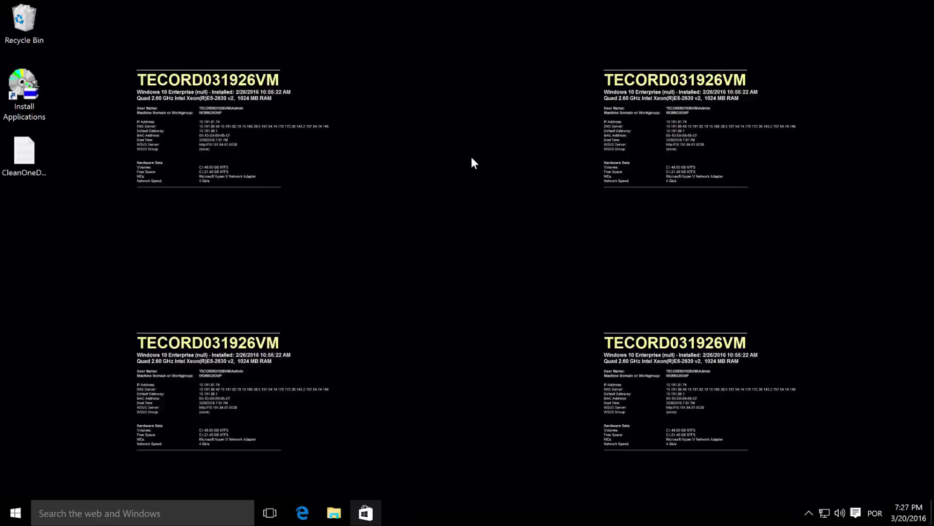
- Browse to C:\Users\Admin\SharePoint and check the TeamSite04 and TeamSite05 Documents folders
left_click(336, 514)
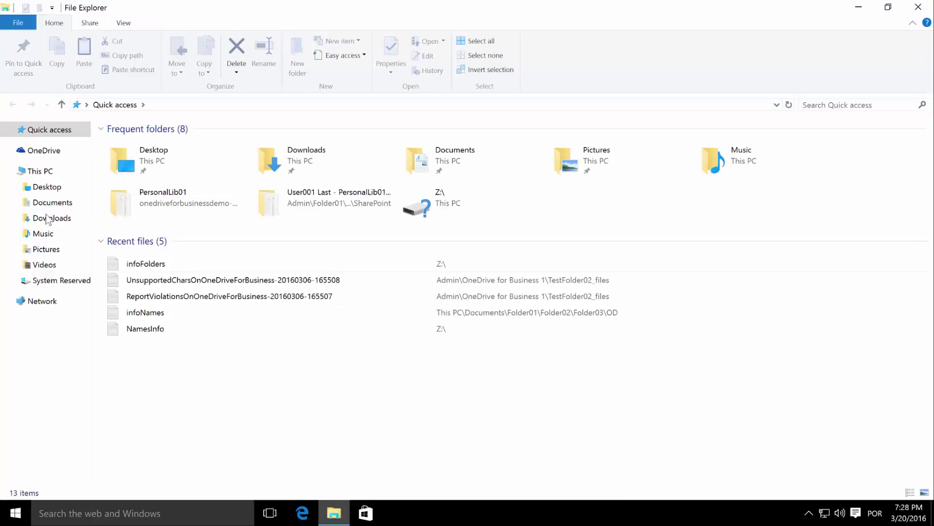
left_click(35, 173)
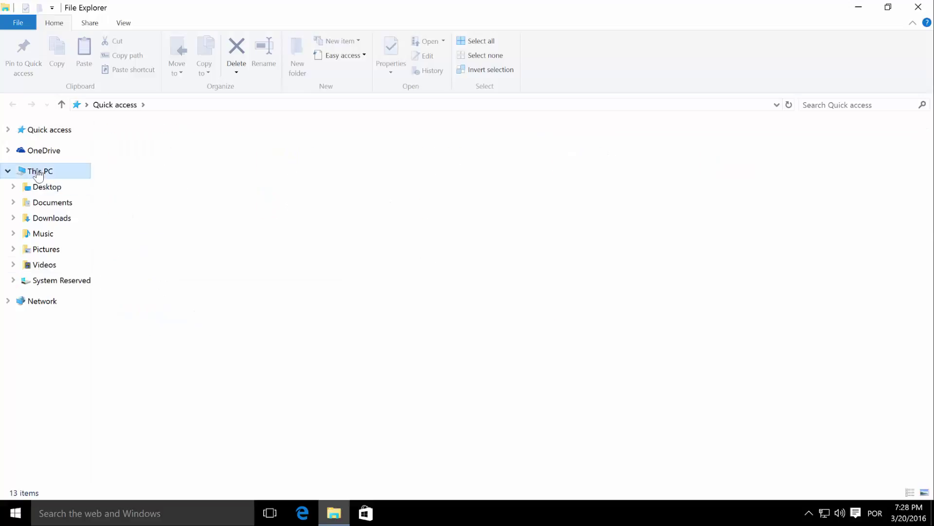
double_click(372, 250)
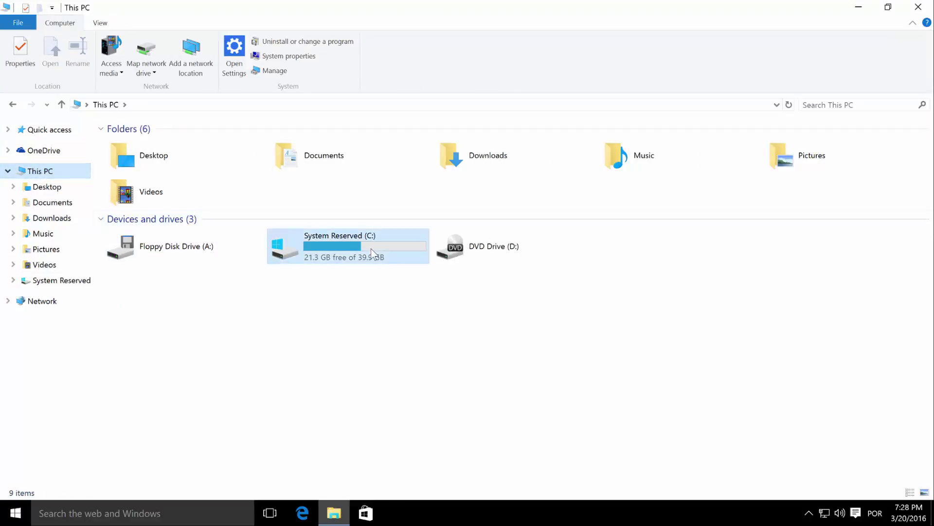
double_click(132, 215)
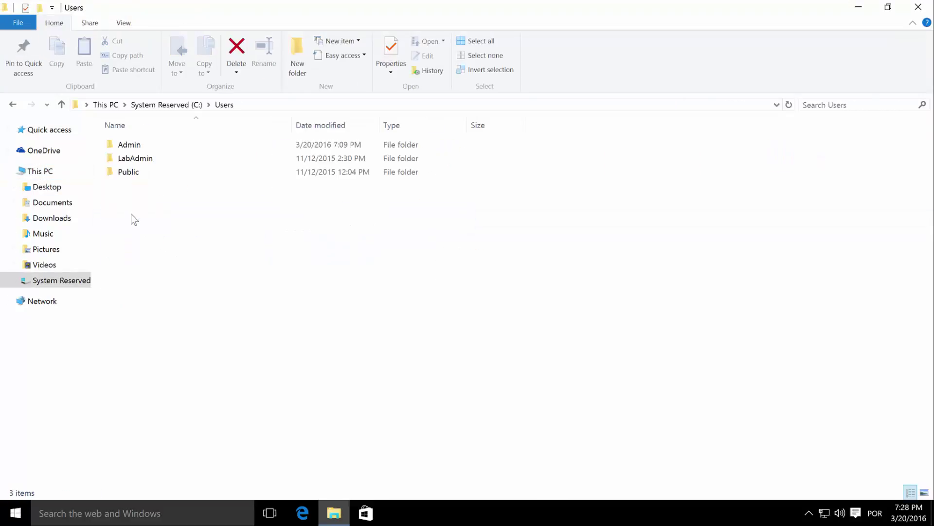
double_click(130, 144)
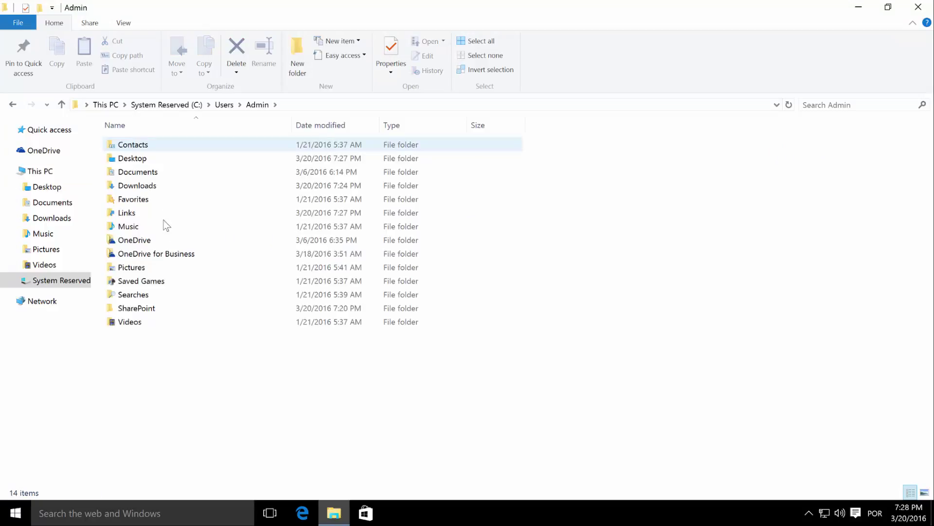
double_click(146, 309)
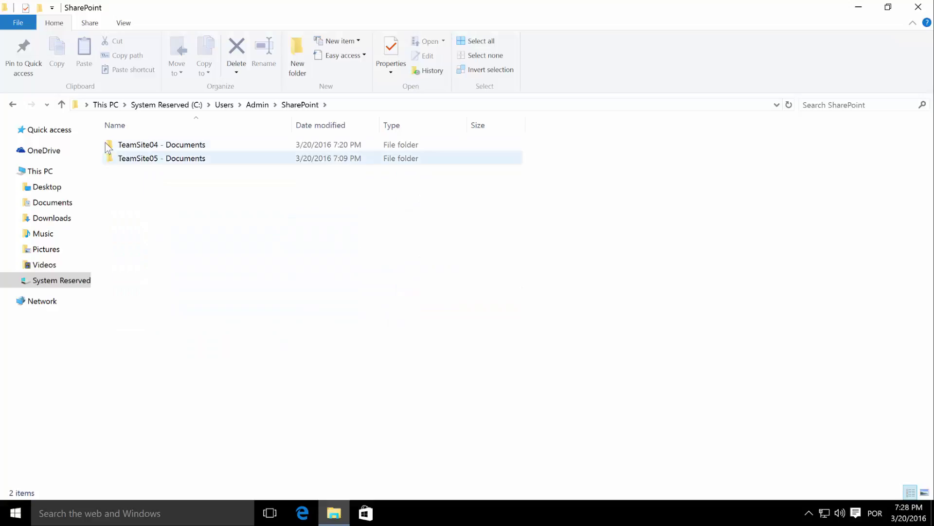
left_click(121, 144)
left_click(123, 161)
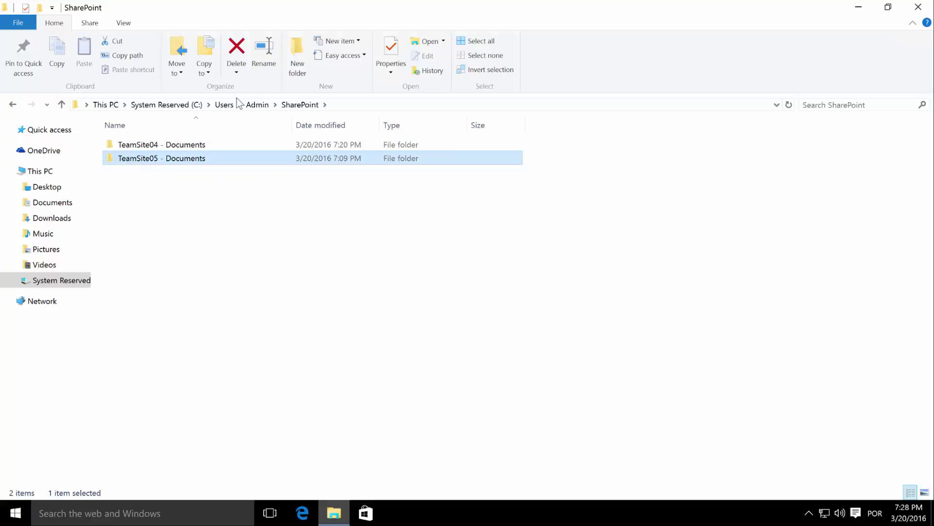
- Return to the Admin folder and open the old OneDrive for Business folder
left_click(226, 106)
double_click(128, 145)
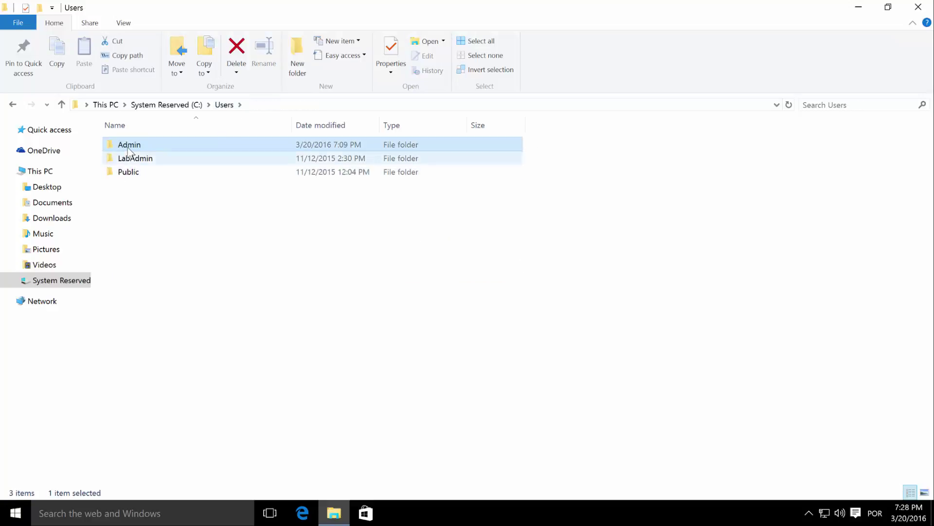
left_click(159, 257)
double_click(157, 258)
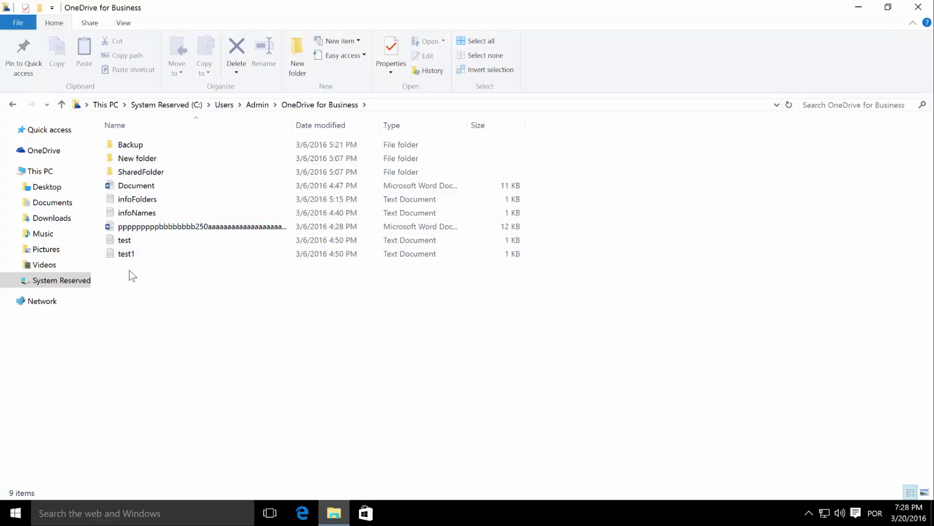
- Launch OneDrive for Business 2013 and sync the personal OneDriveForBusinessDemo library into Admin
left_click(15, 514)
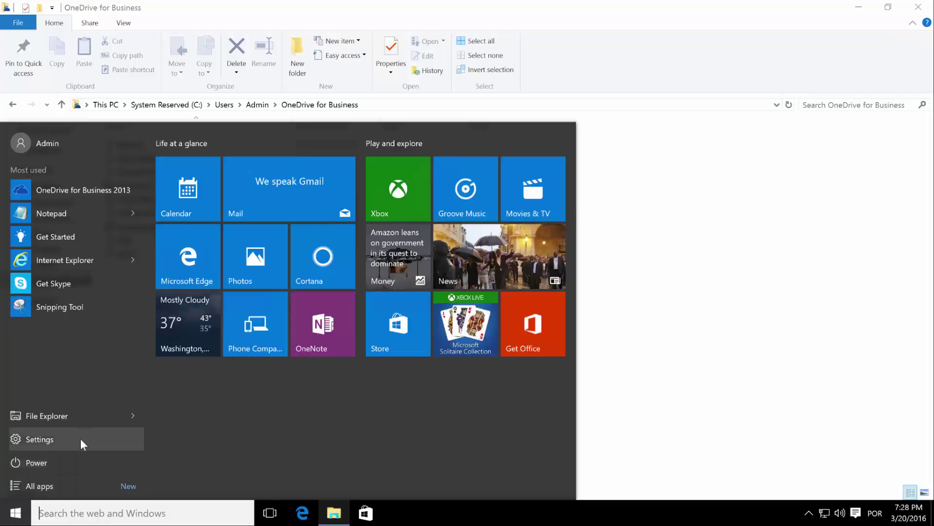
left_click(88, 190)
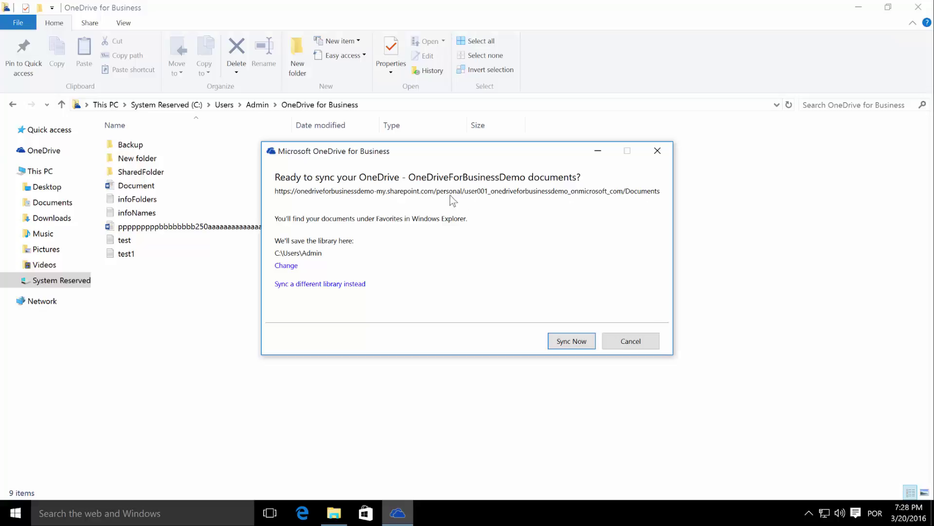
left_click(573, 342)
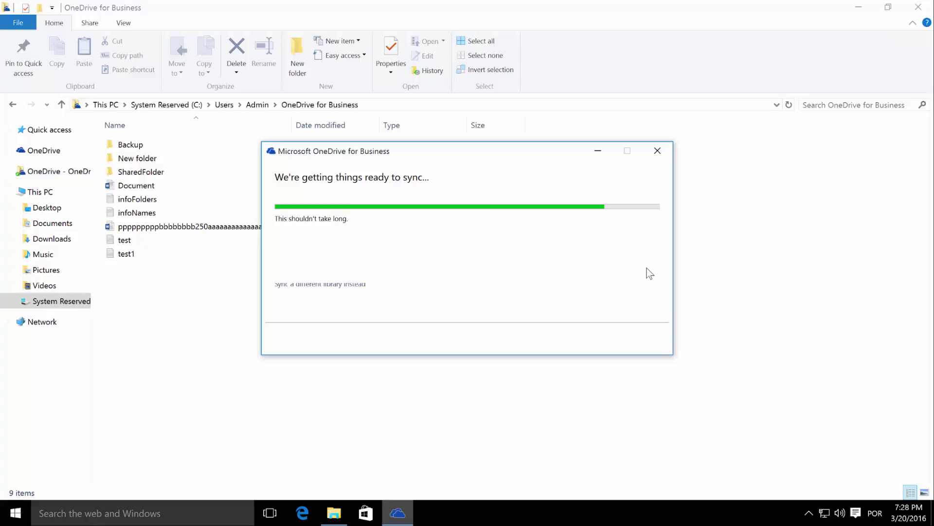
left_click(657, 151)
- Delete the old OneDrive for Business folder from the Admin folder
left_click(257, 104)
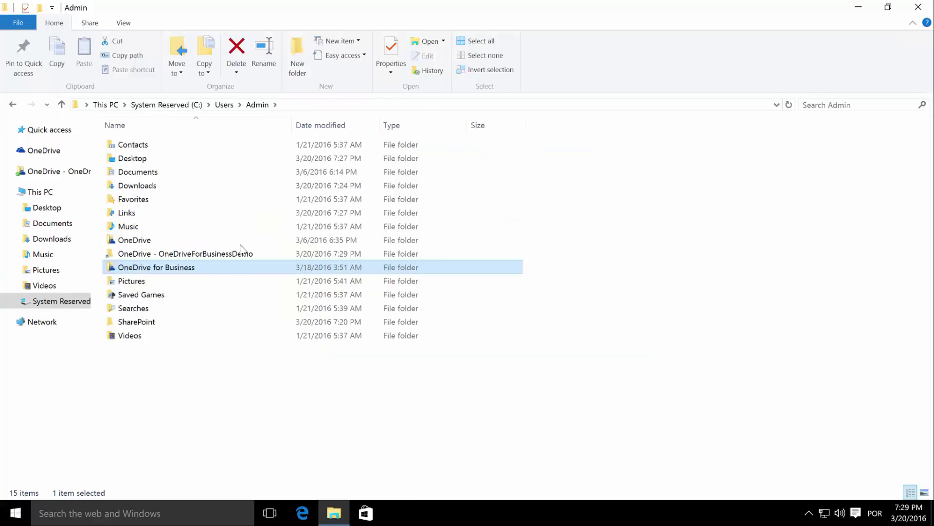
left_click(180, 254)
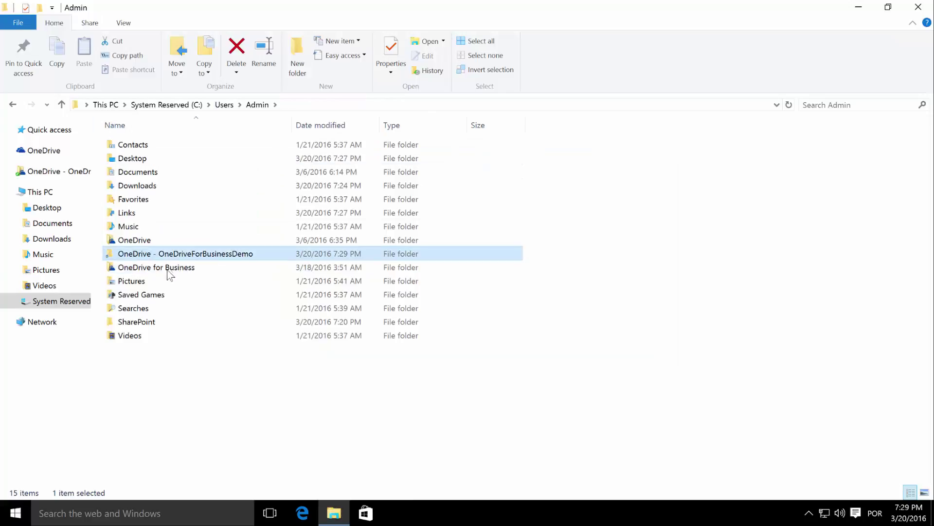
left_click(176, 270)
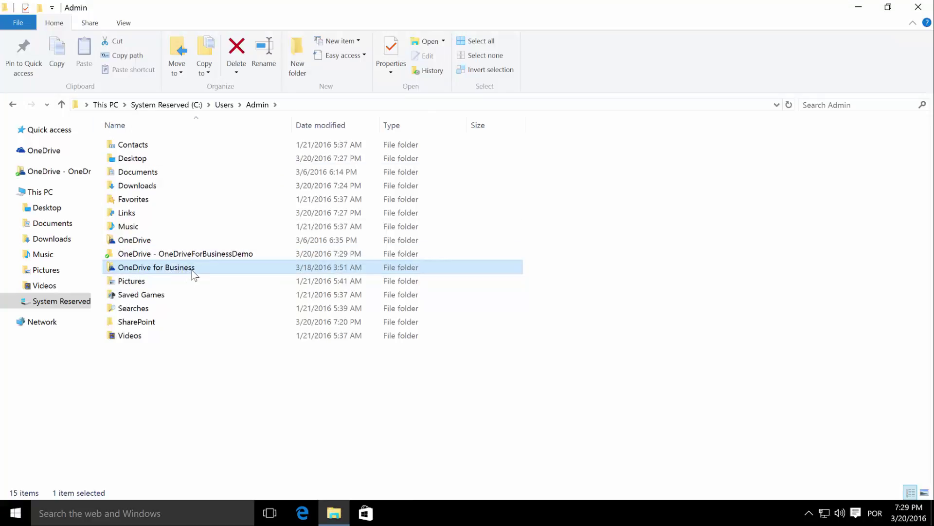
mouse_move(196, 274)
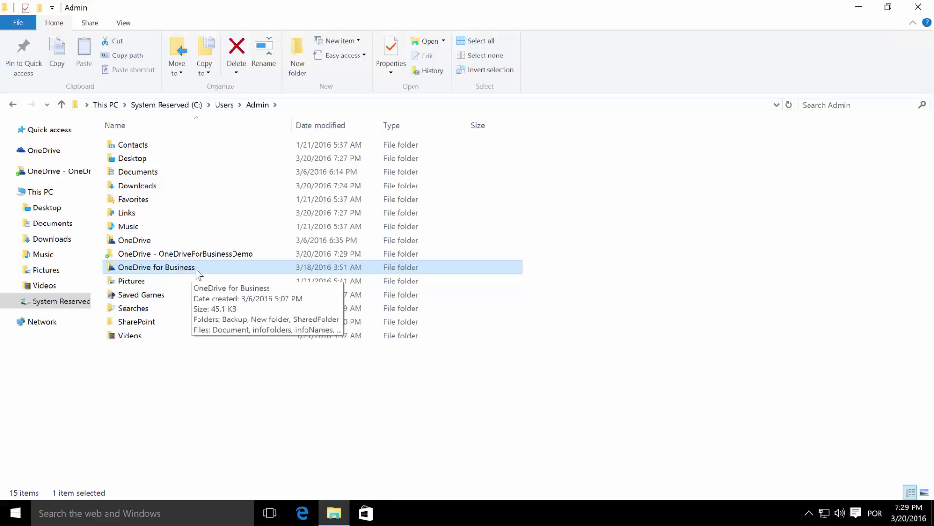
key("Delete")
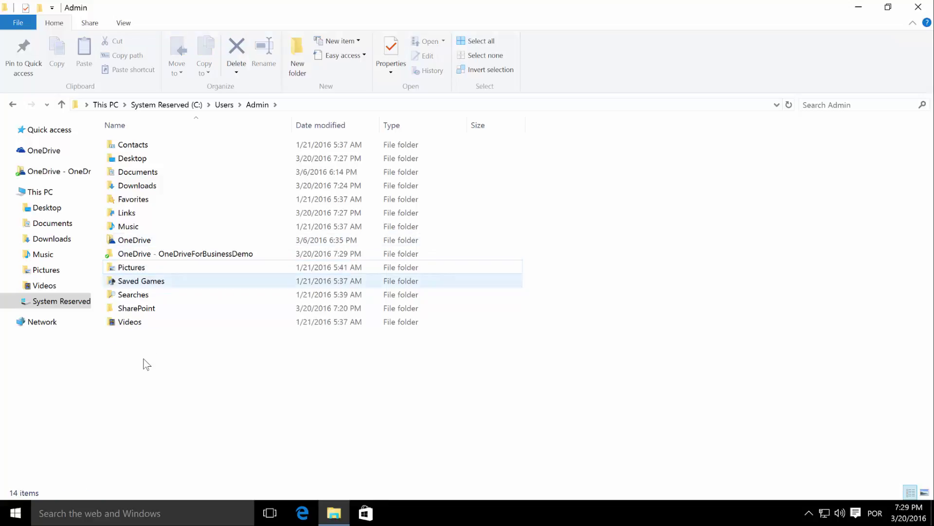
- Delete both TeamSite Documents folders inside SharePoint, then launch Edge
double_click(146, 310)
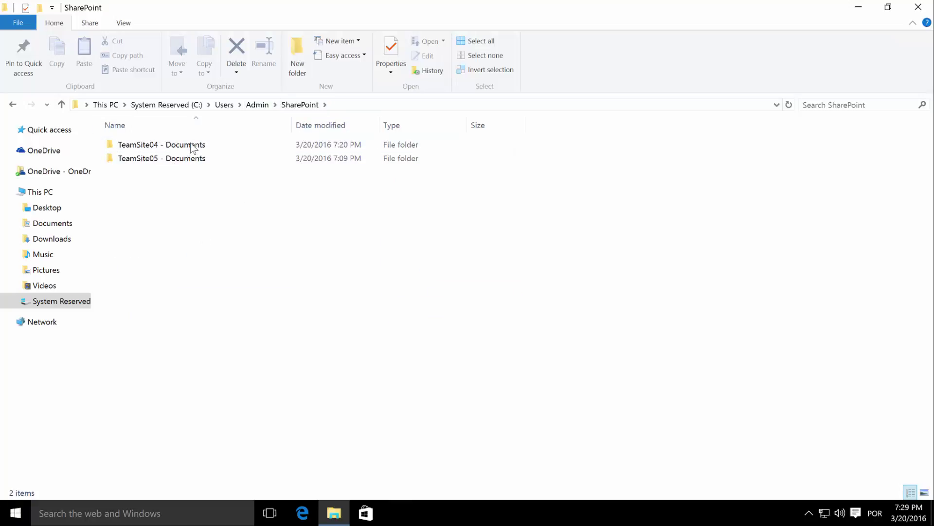
left_click_drag(193, 146, 192, 144)
key("Delete")
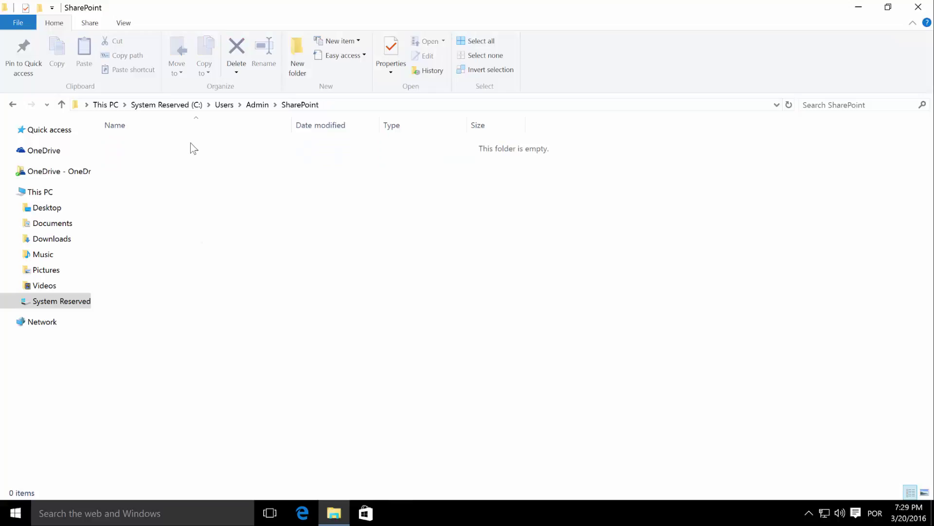
left_click(302, 512)
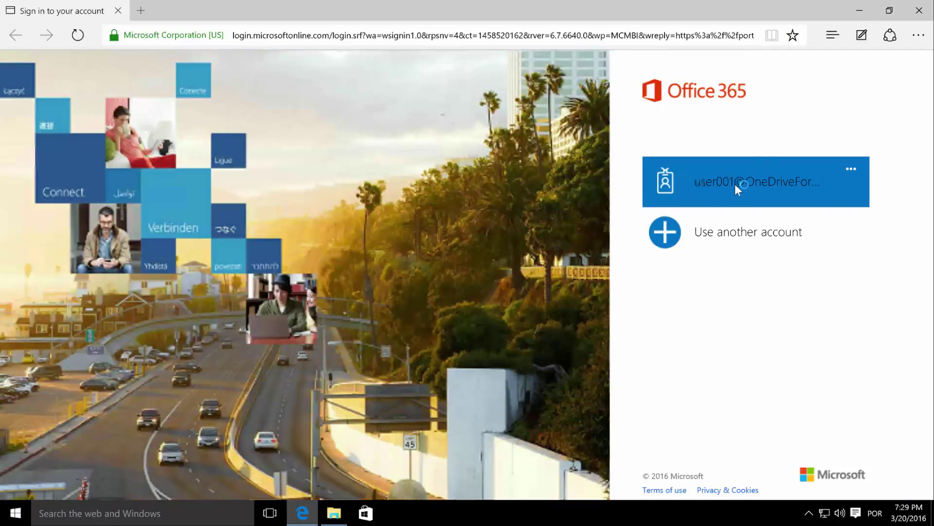
- Sign in to Office 365 with the saved work account and its password
left_click(735, 184)
type("*********")
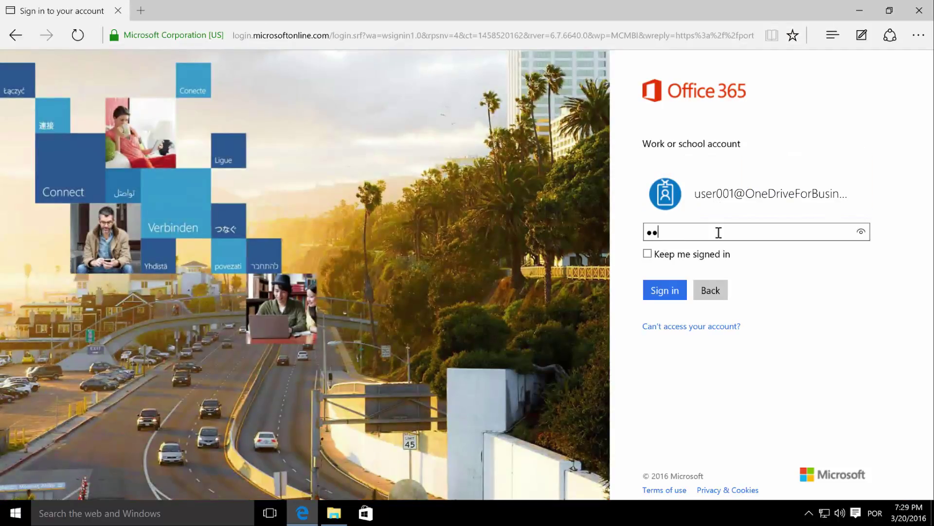
key("Return")
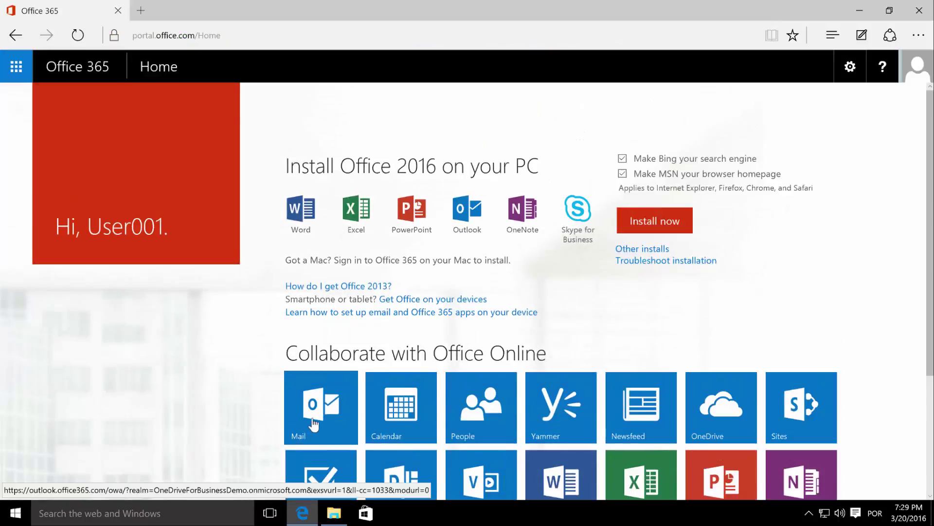
- Sync the TeamSite04 Documents library with OneDrive for Business and show its local files
left_click(314, 422)
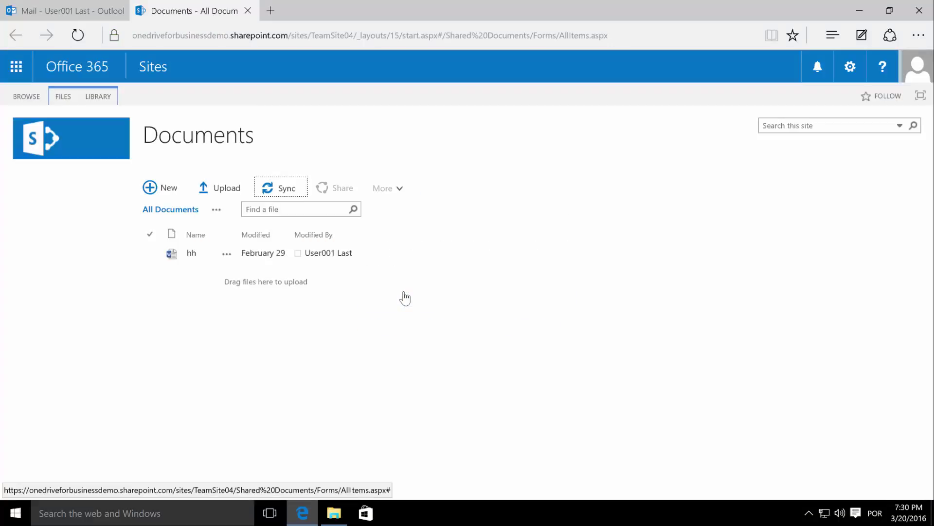
left_click(578, 276)
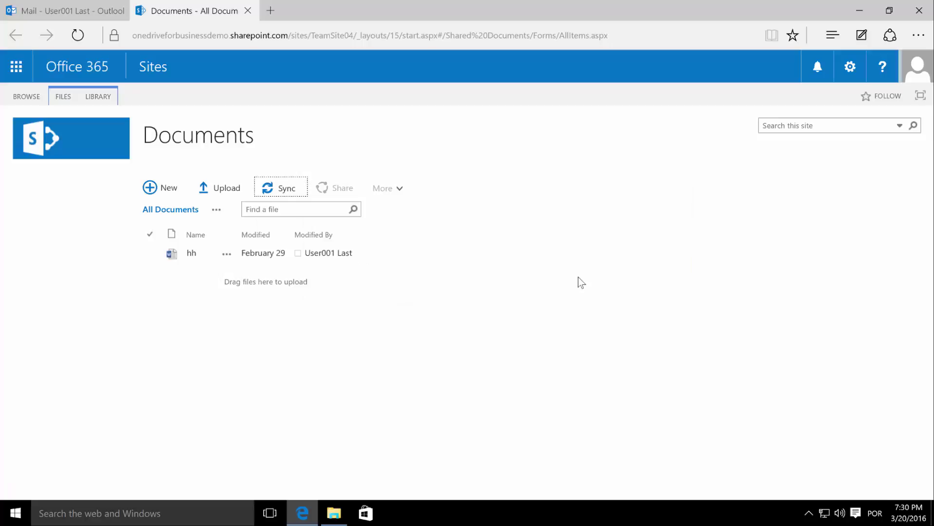
left_click(524, 345)
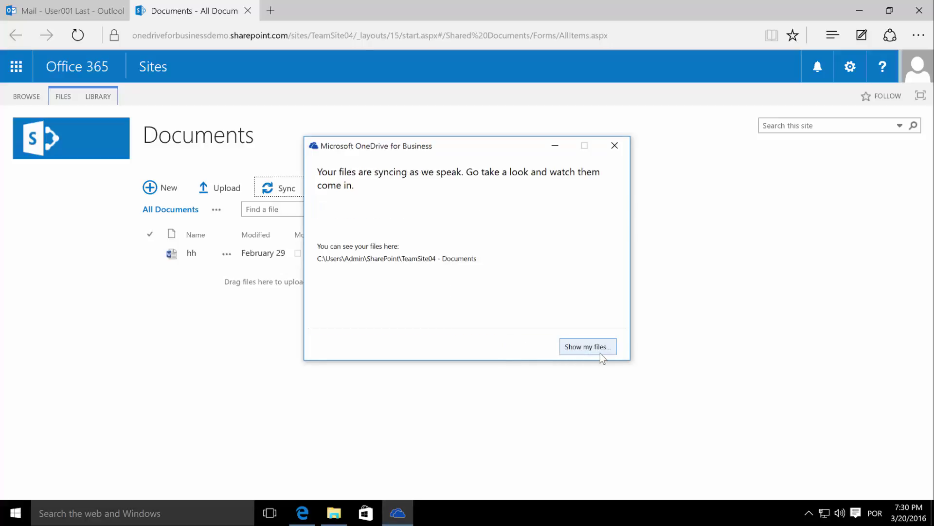
left_click(600, 351)
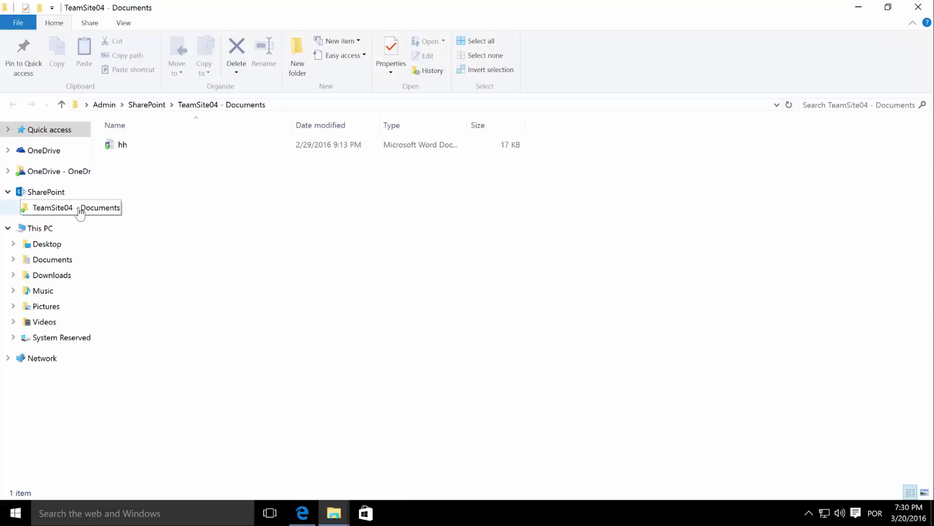
- Check the SharePoint folder, then open the synced OneDrive - OneDriveForBusinessDemo folder with its nine items
left_click(150, 110)
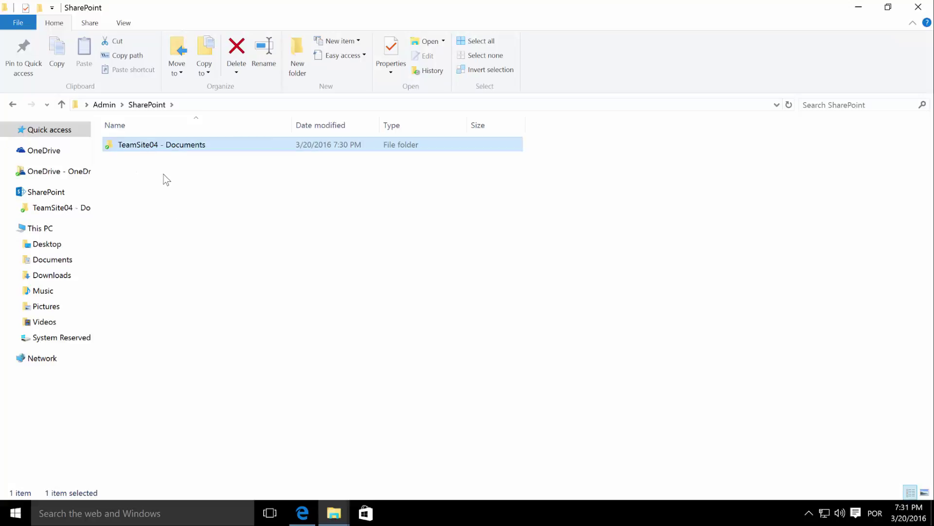
left_click(69, 179)
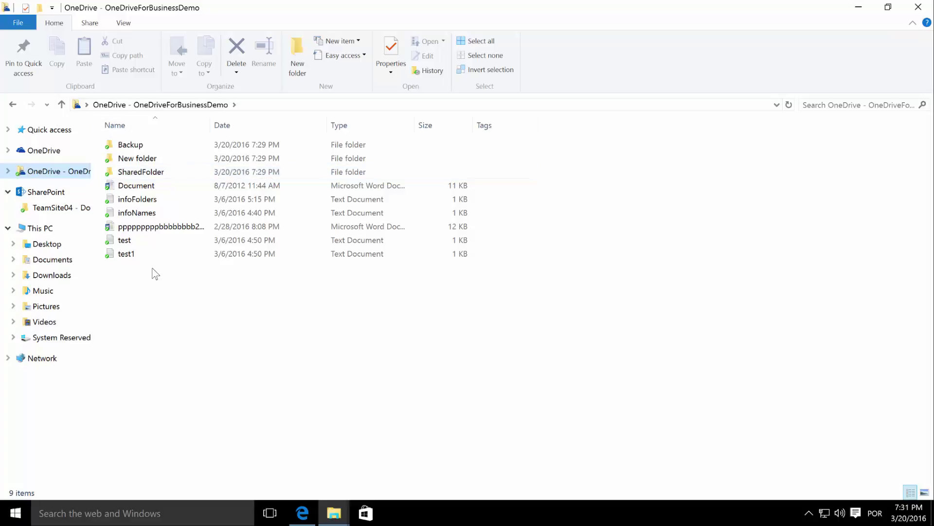